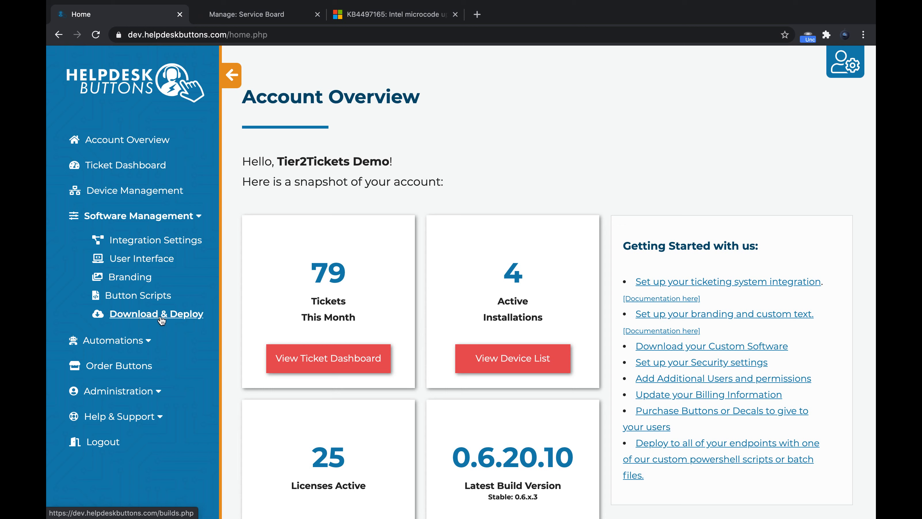
Open the Integration Settings page and review its fields and the list of available ticket systems.
left_click(145, 243)
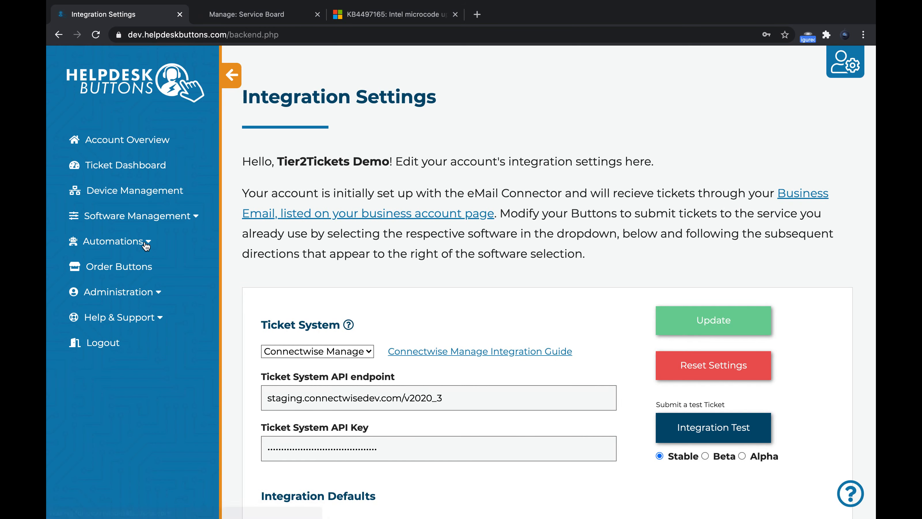
scroll(304, 389, "down", 7)
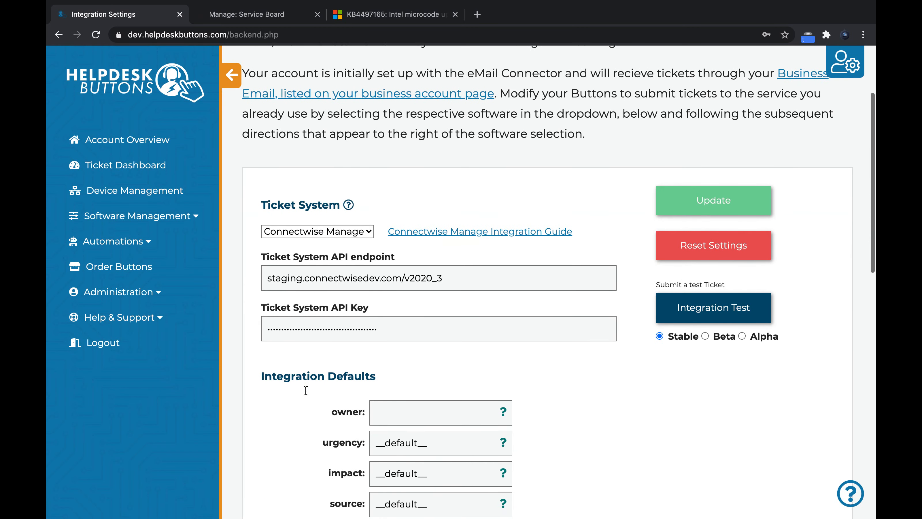
scroll(304, 389, "down", 9)
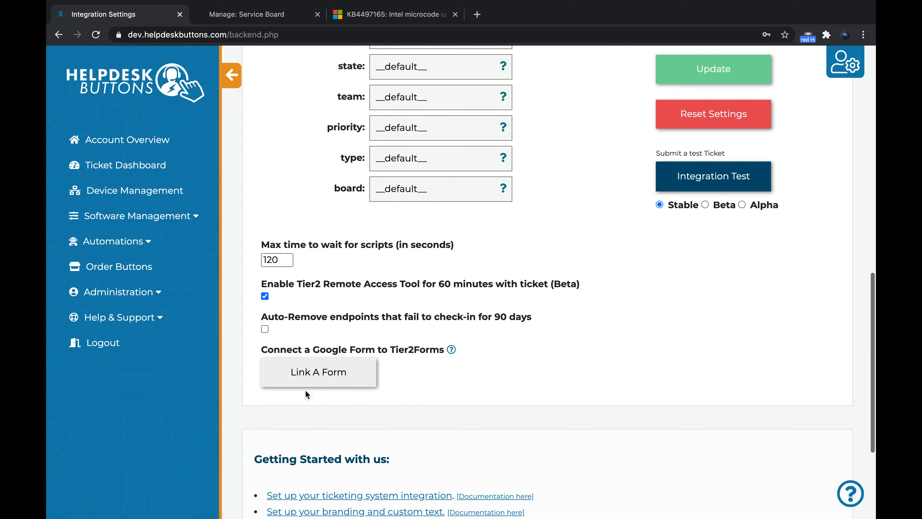
scroll(305, 389, "up", 11)
scroll(304, 390, "up", 5)
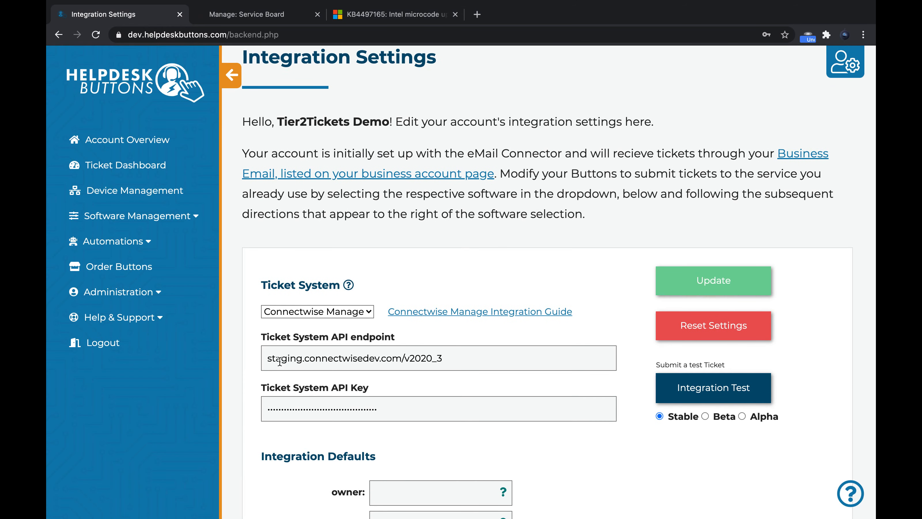
left_click(336, 308)
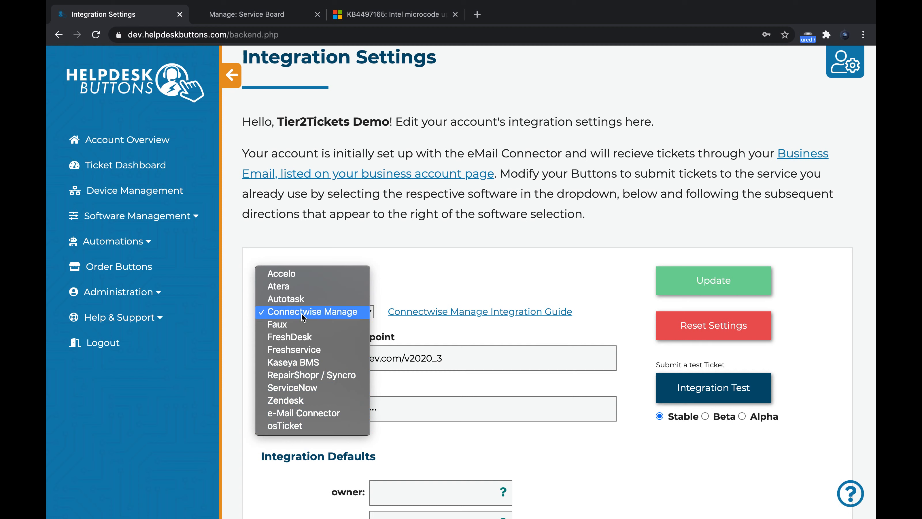
left_click(431, 264)
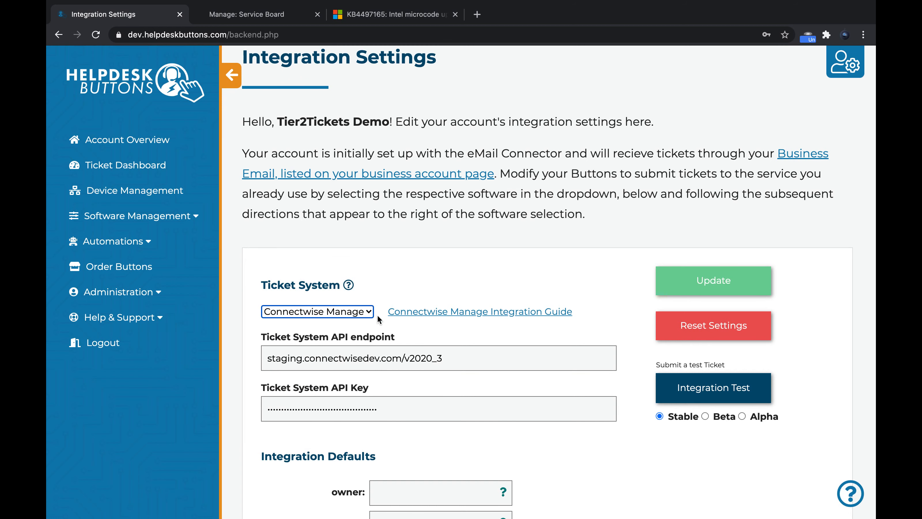
Open the Connectwise Manage Integration Guide in a new tab and read its Unregistered User and Get an API Key sections.
left_click(425, 314, "super")
left_click(230, 14)
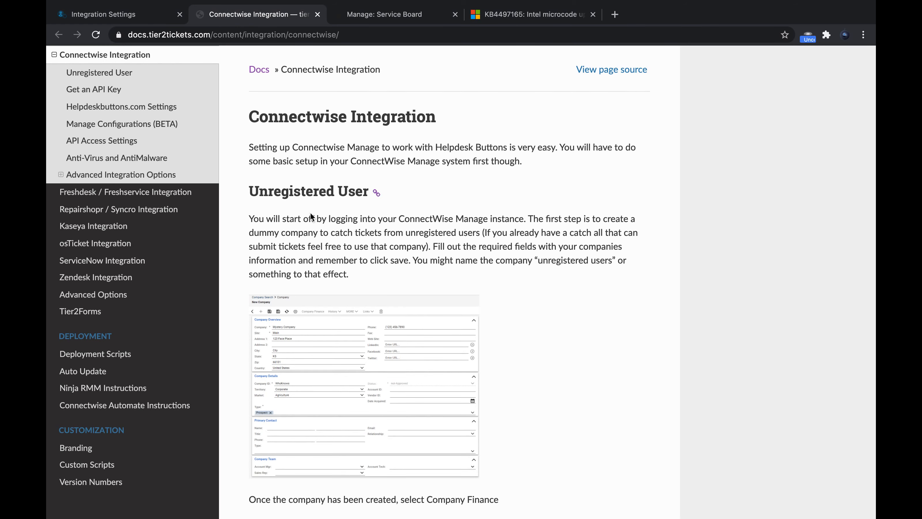
scroll(303, 275, "down", 7)
scroll(303, 275, "down", 5)
scroll(303, 273, "up", 15)
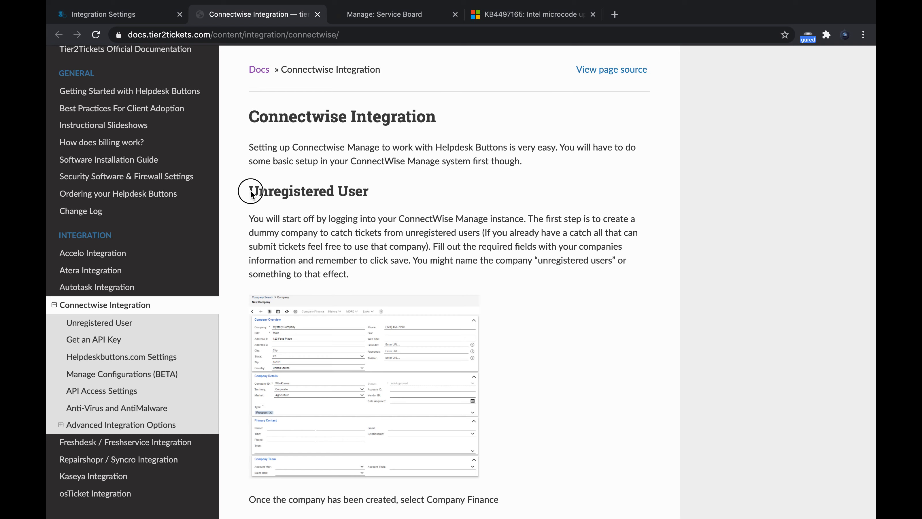
left_click_drag(248, 193, 412, 200)
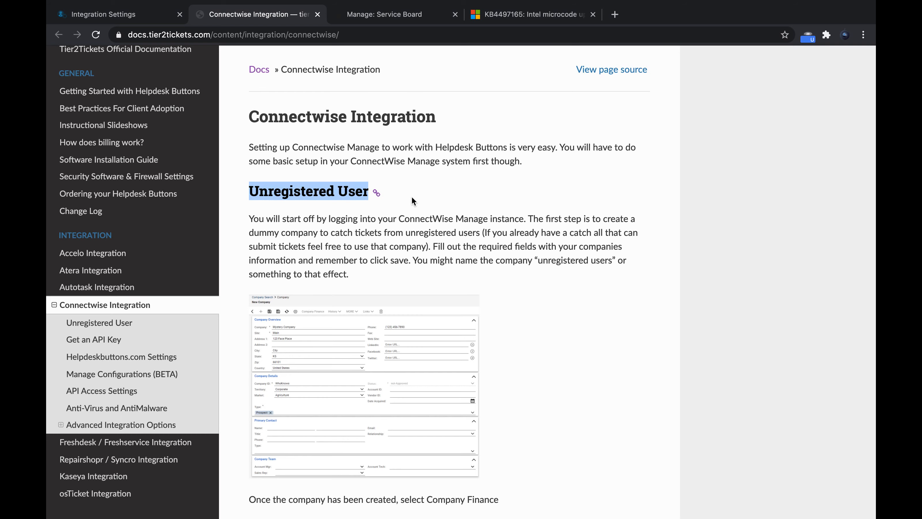
scroll(339, 185, "down", 15)
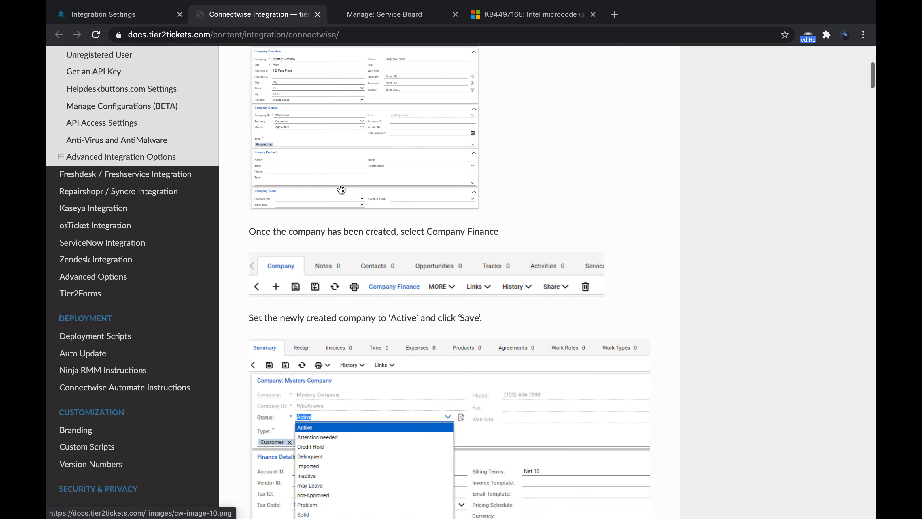
scroll(339, 183, "up", 5)
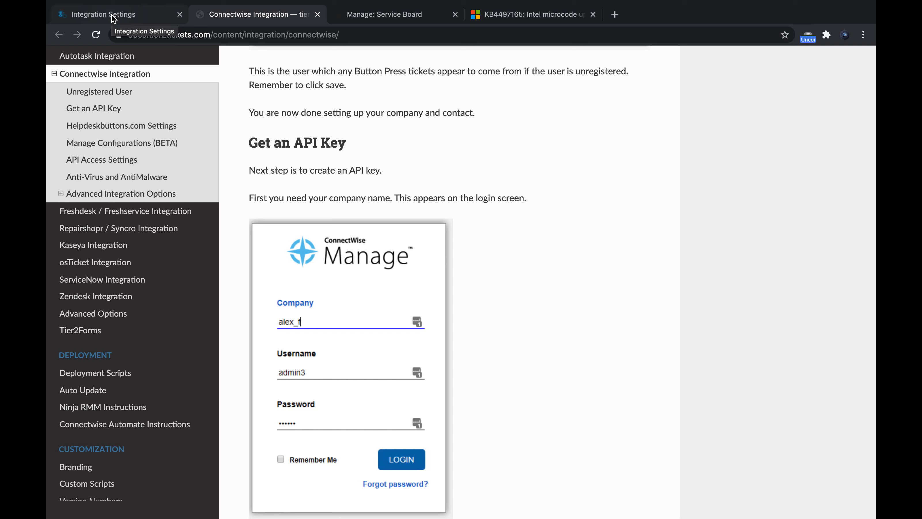
Return to the Integration Settings page and examine the integration defaults, script wait time, remote access and Google Form options.
left_click(114, 17)
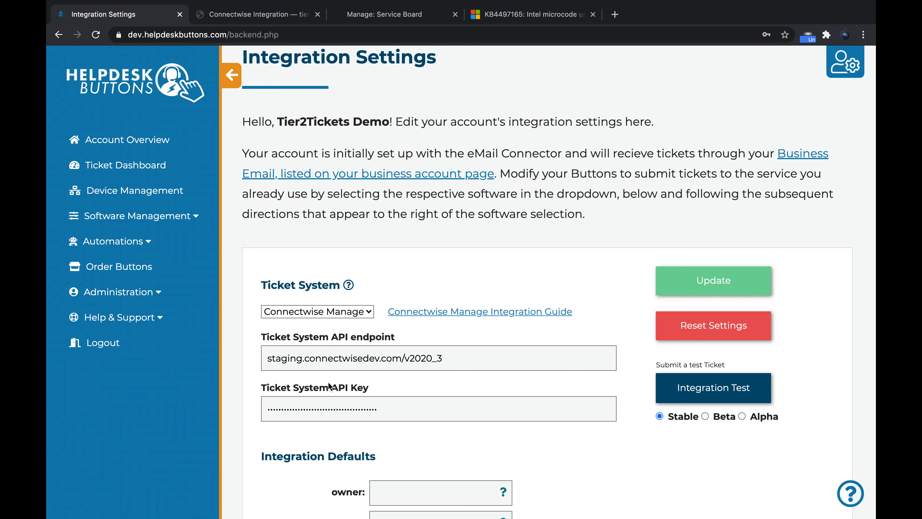
scroll(329, 411, "down", 4)
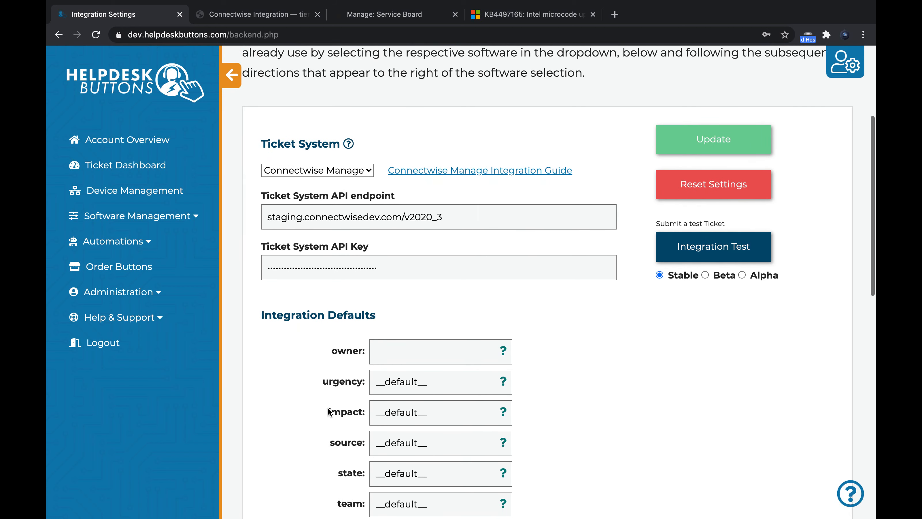
scroll(329, 410, "down", 5)
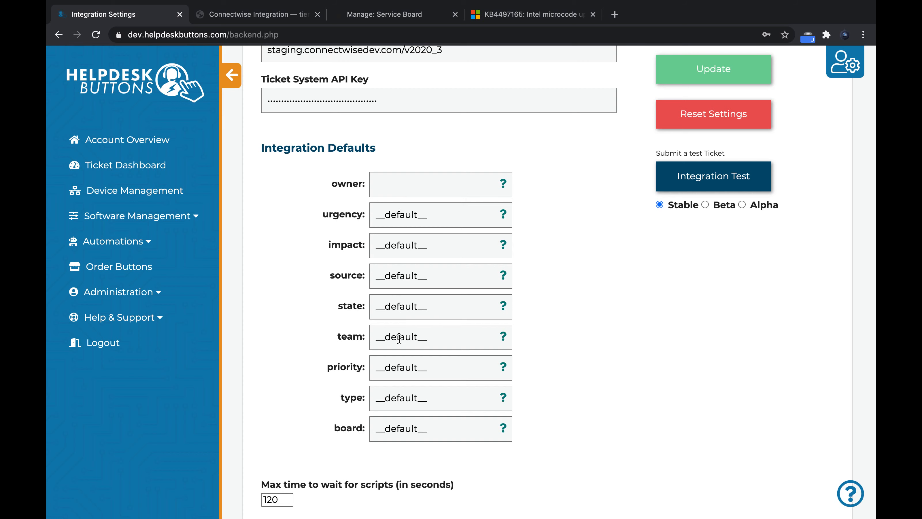
scroll(393, 435, "down", 4)
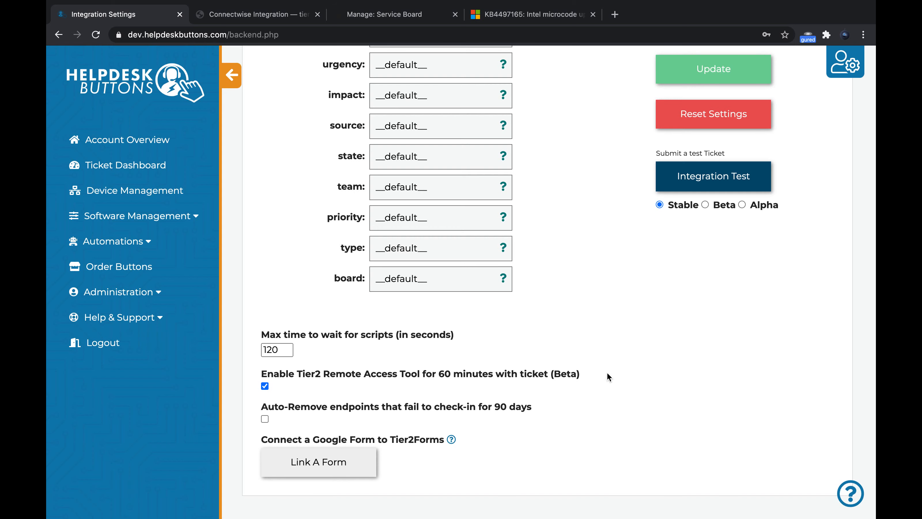
scroll(608, 376, "up", 10)
scroll(609, 376, "up", 2)
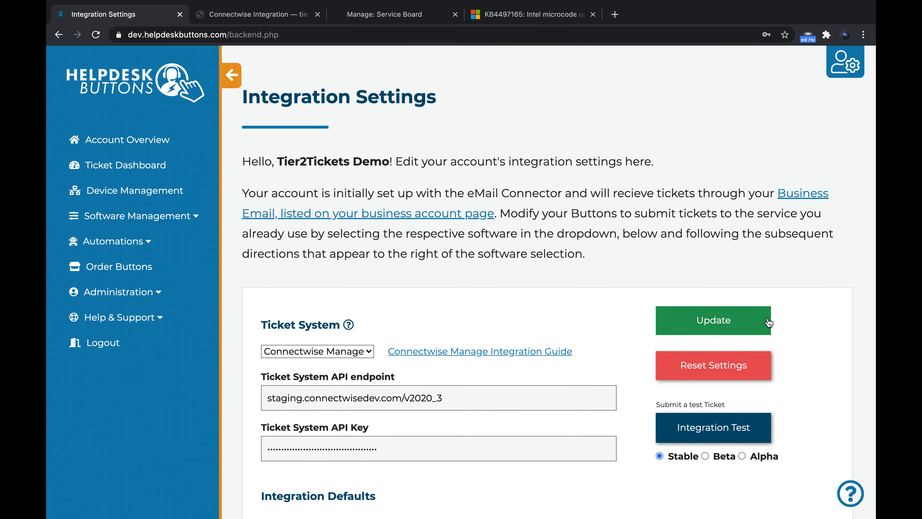
Run the integration test to submit a test ticket to Connectwise Manage and dismiss the result message.
left_click(709, 432)
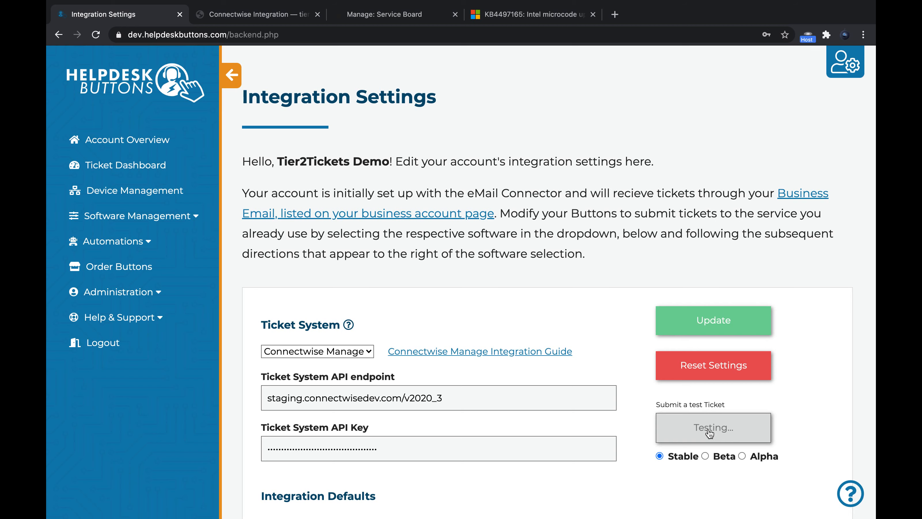
scroll(582, 347, "down", 5)
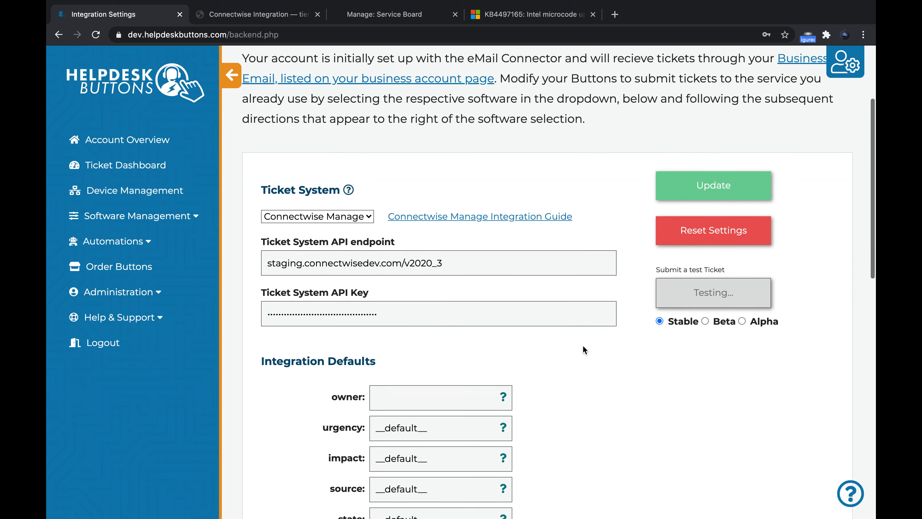
scroll(582, 345, "down", 6)
scroll(582, 345, "up", 5)
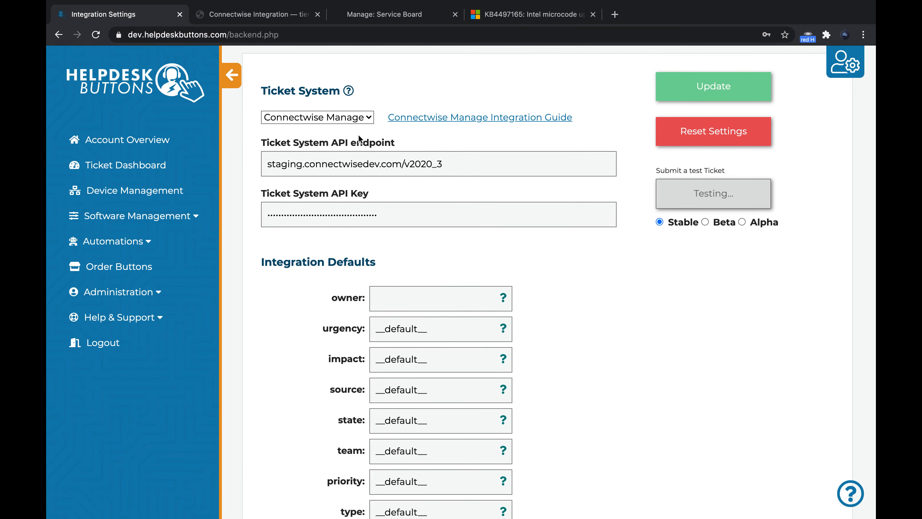
left_click(353, 120)
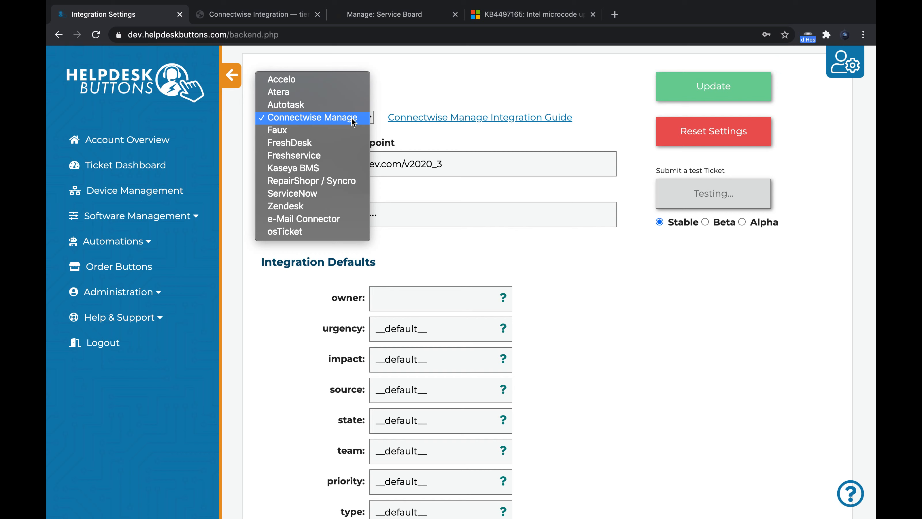
left_click(555, 99)
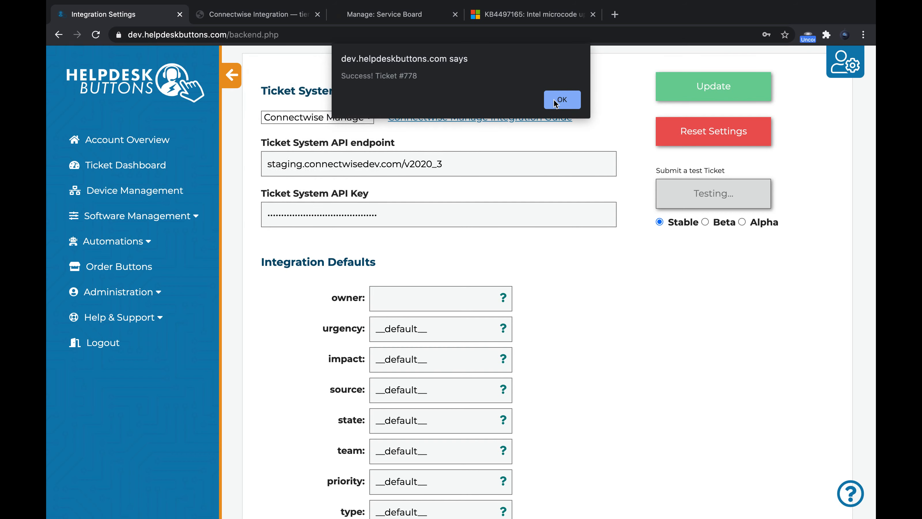
left_click(555, 101)
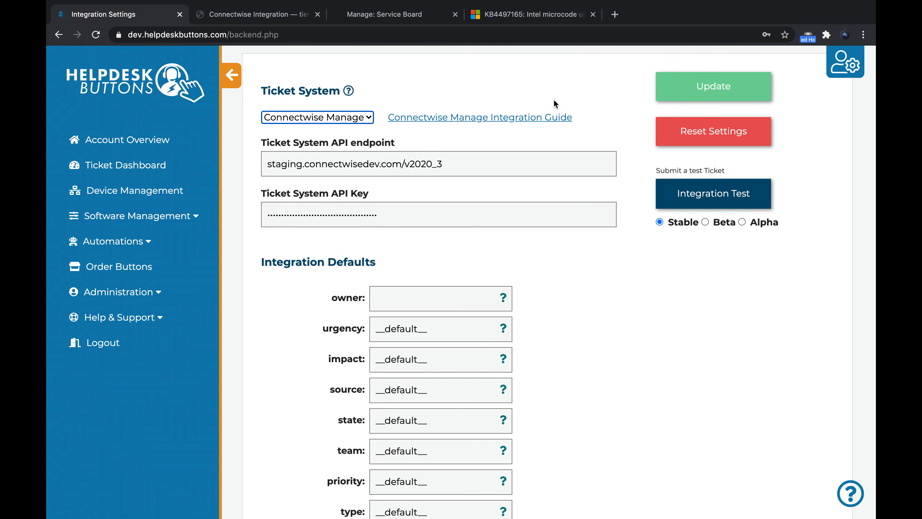
left_click(341, 120)
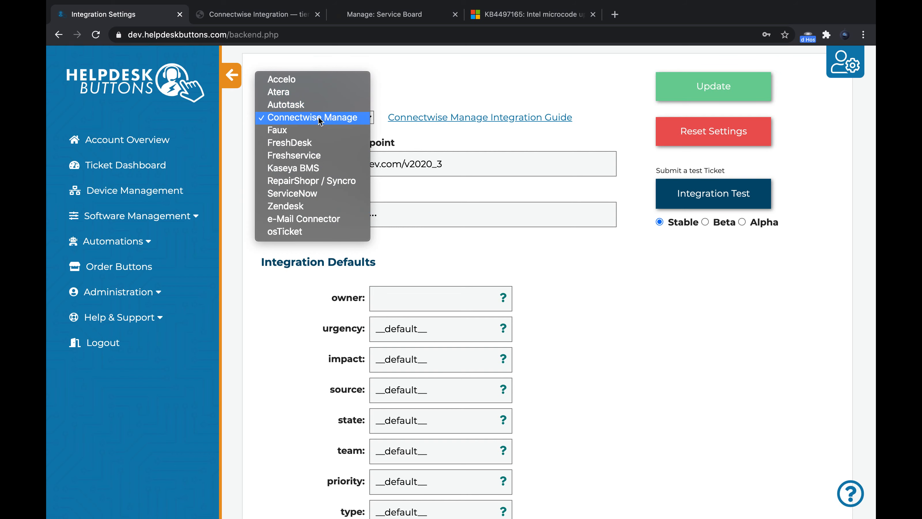
left_click(434, 77)
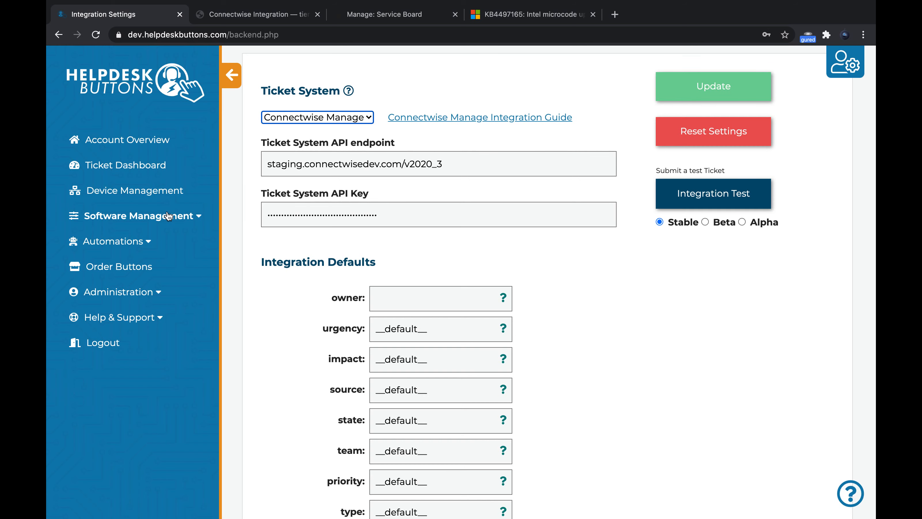
Open the User Interface settings and examine the Landing Page preview, titles, button texts and Left Button Action.
left_click(137, 216)
left_click(130, 259)
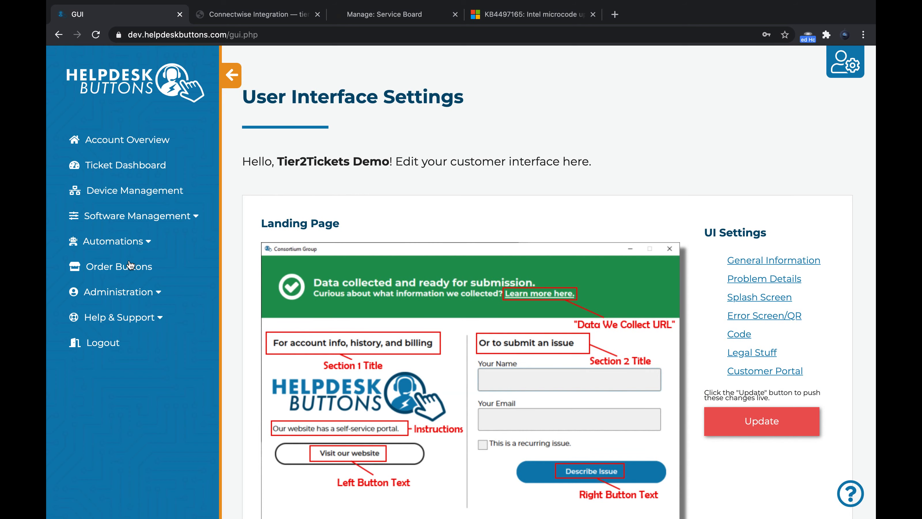
scroll(370, 316, "down", 10)
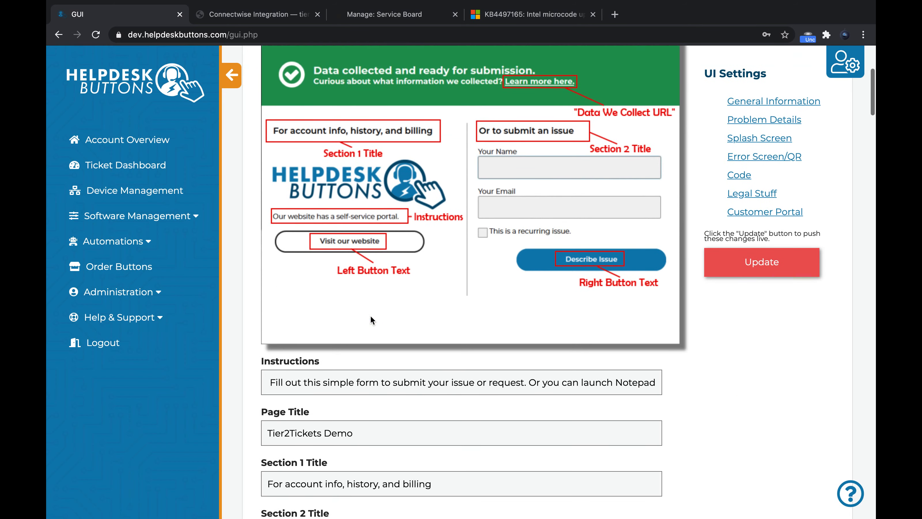
scroll(371, 315, "up", 5)
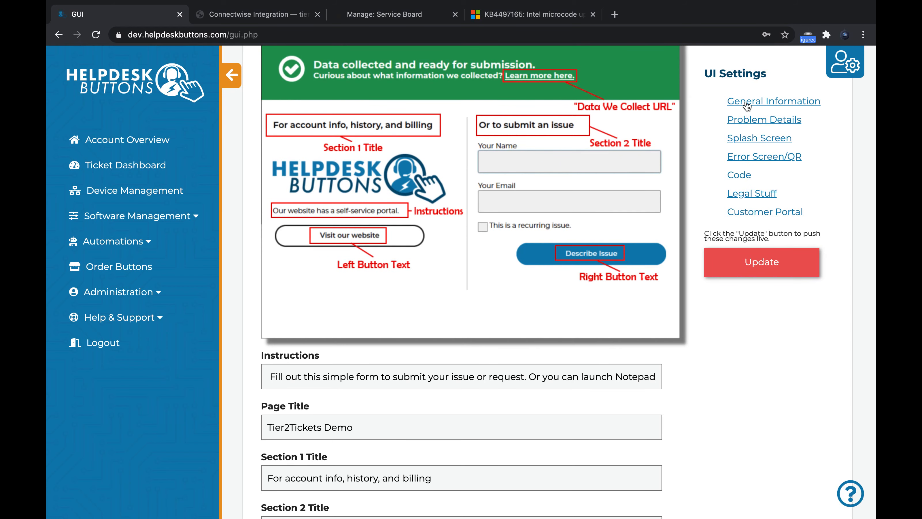
scroll(555, 105, "up", 3)
scroll(556, 105, "down", 6)
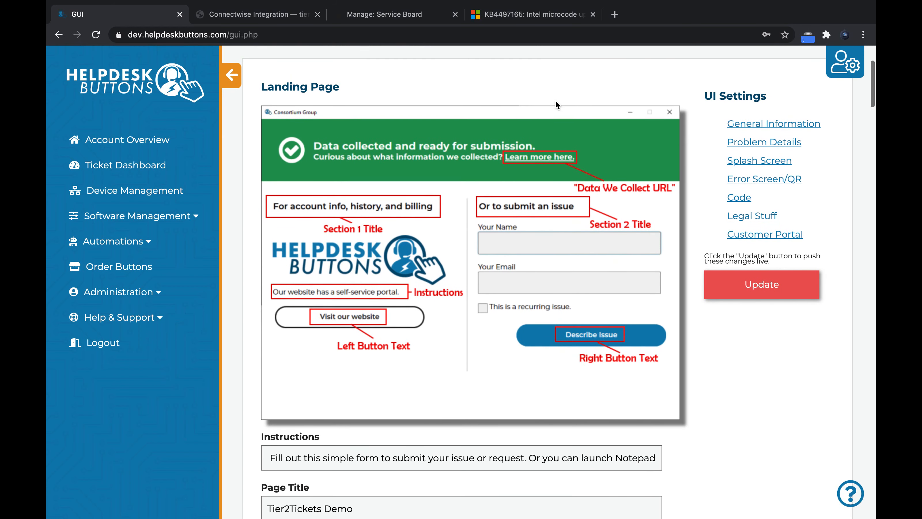
scroll(555, 99, "down", 2)
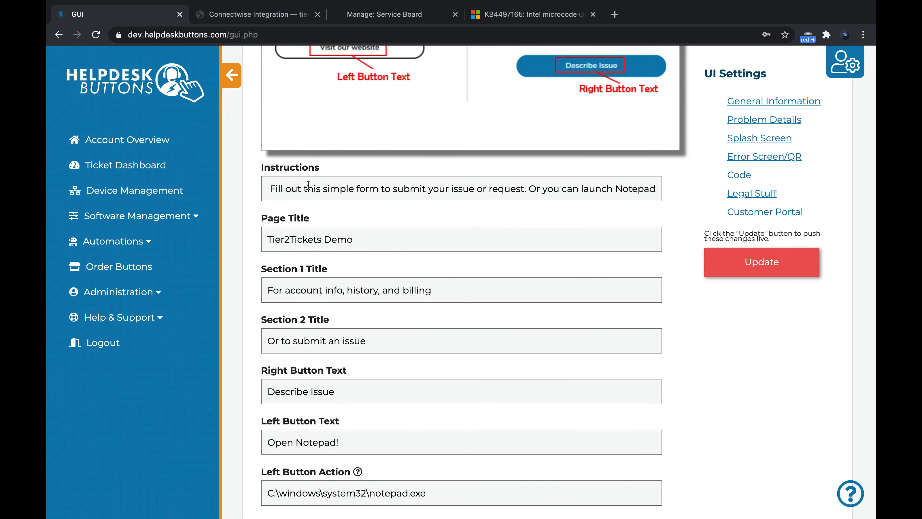
scroll(306, 268, "down", 1)
scroll(305, 268, "down", 5)
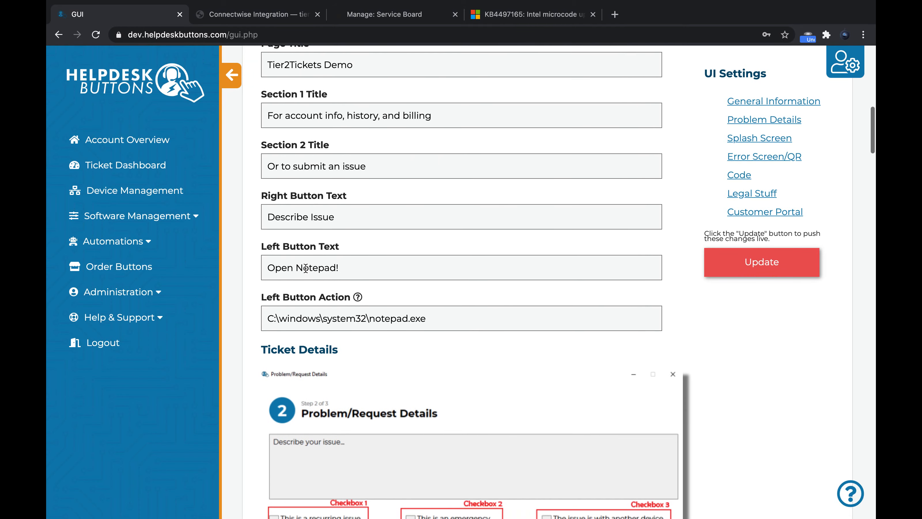
left_click_drag(270, 316, 427, 318)
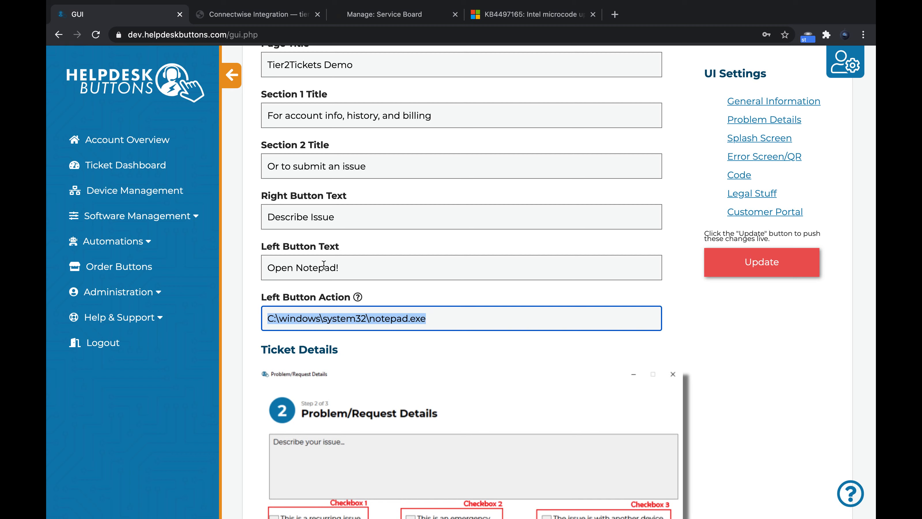
Examine the Ticket Details preview and the texts for the Checkbox Set, Radio Set 1 and Radio Set 2.
scroll(302, 391, "down", 6)
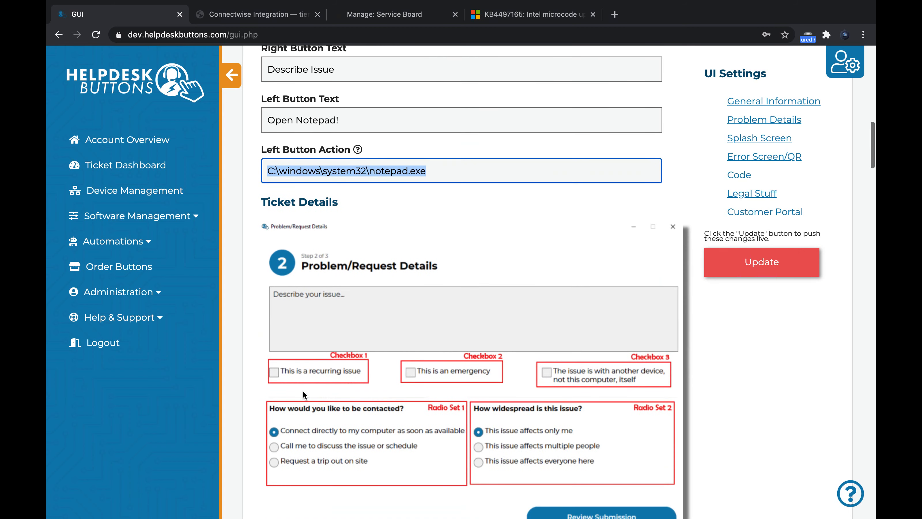
scroll(302, 390, "down", 6)
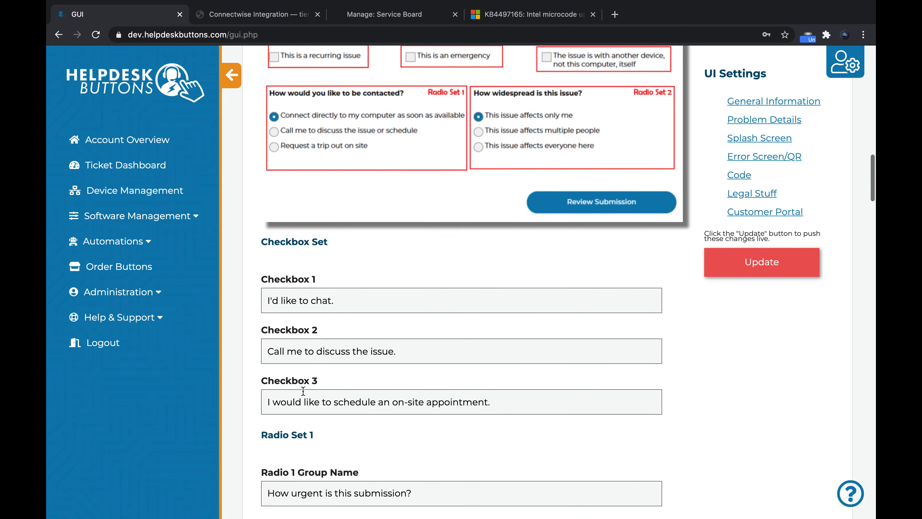
scroll(303, 319, "up", 2)
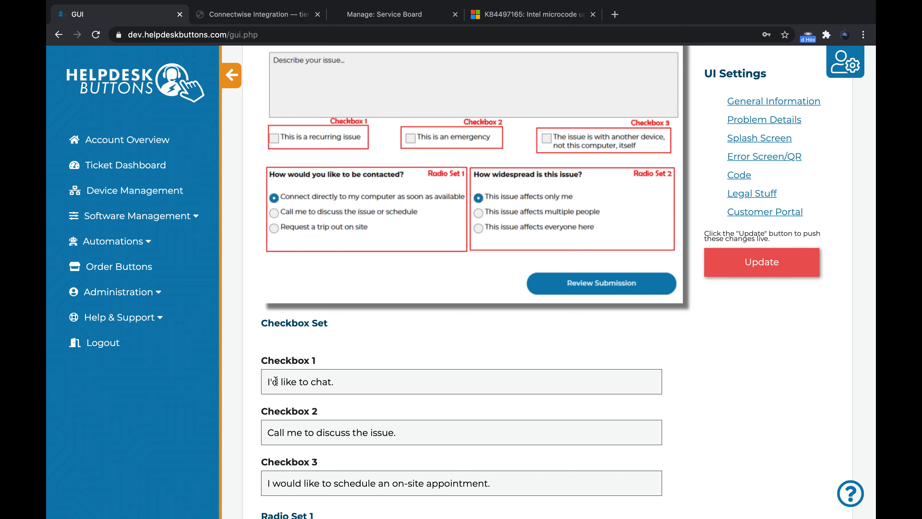
scroll(294, 439, "down", 5)
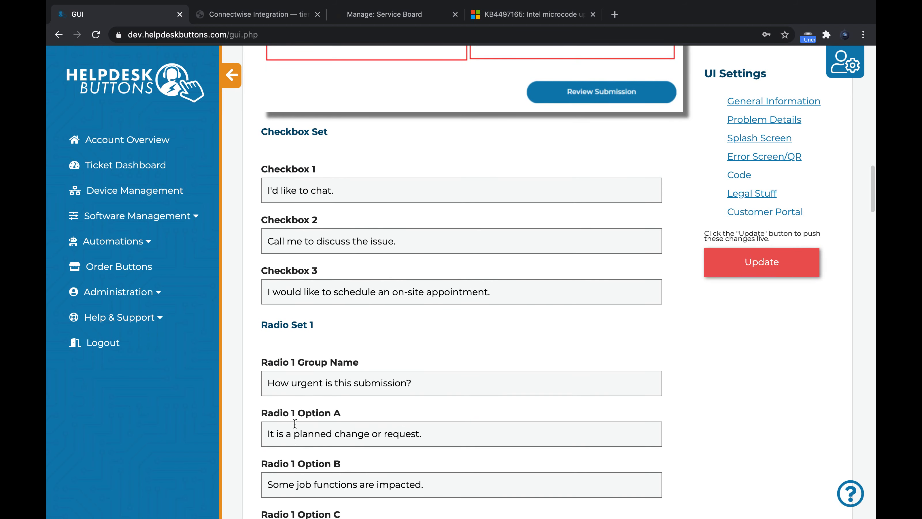
scroll(384, 512, "down", 5)
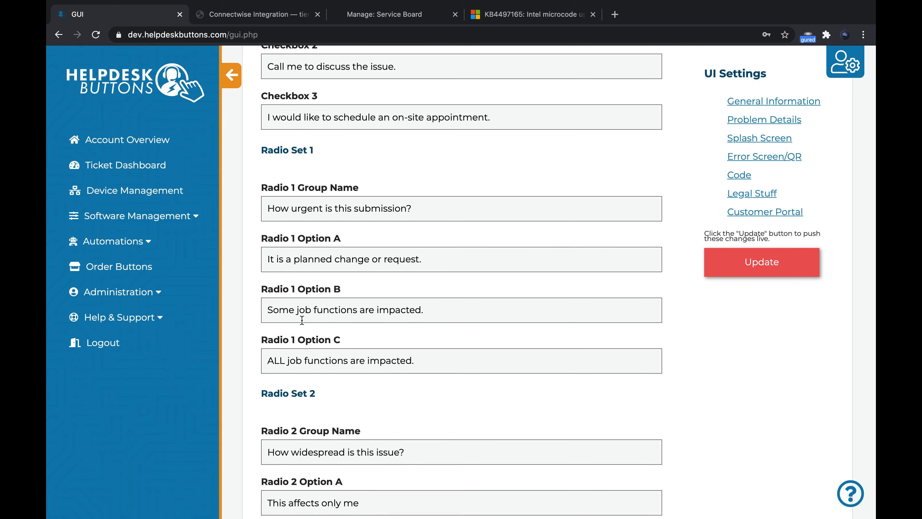
scroll(302, 321, "down", 6)
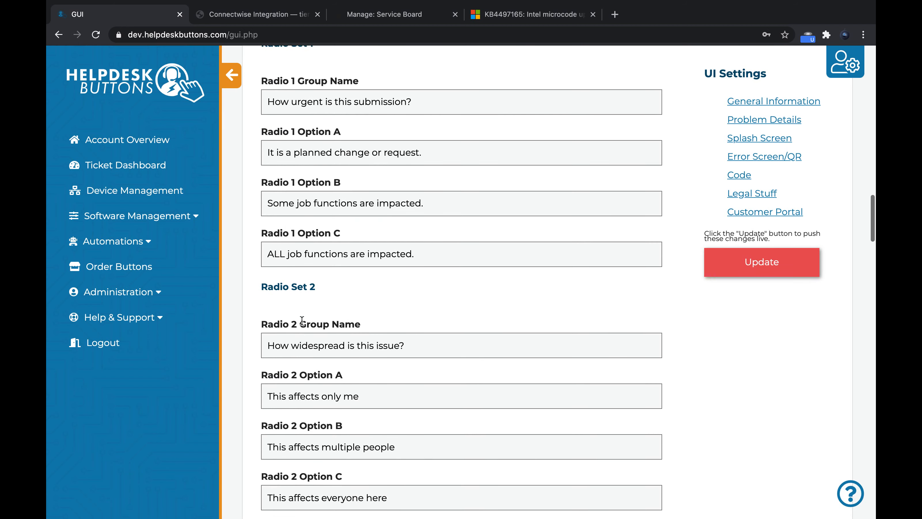
scroll(302, 320, "down", 2)
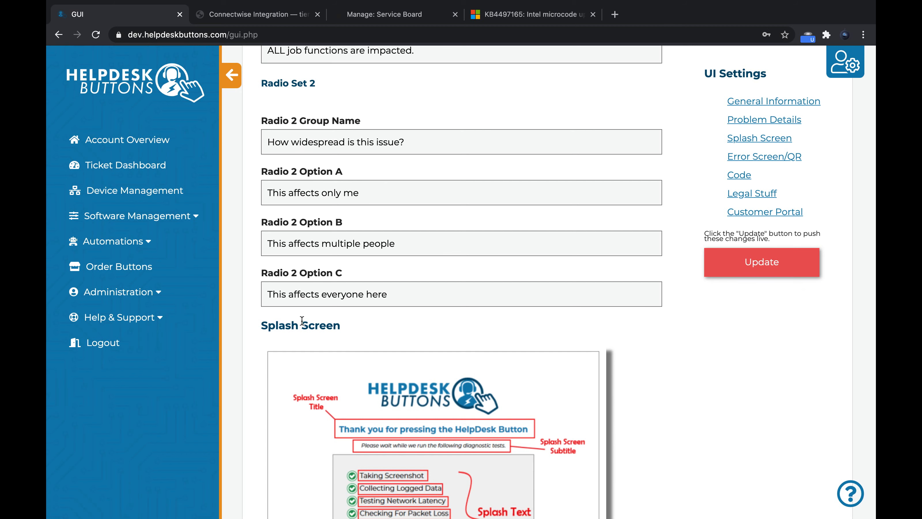
scroll(301, 321, "down", 2)
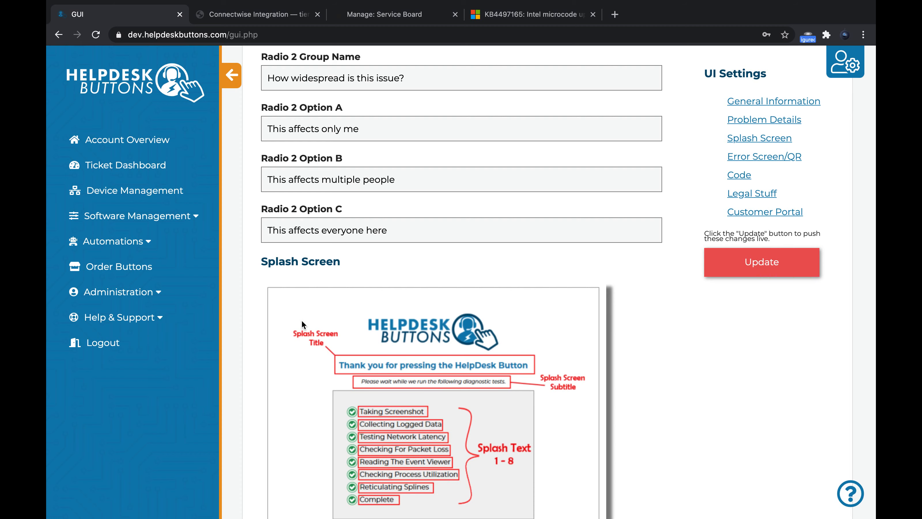
Examine the Splash Screen preview, display time, title and subtitle, and Splash Texts 1 to 8, highlighting texts 4 and 7.
scroll(302, 321, "down", 8)
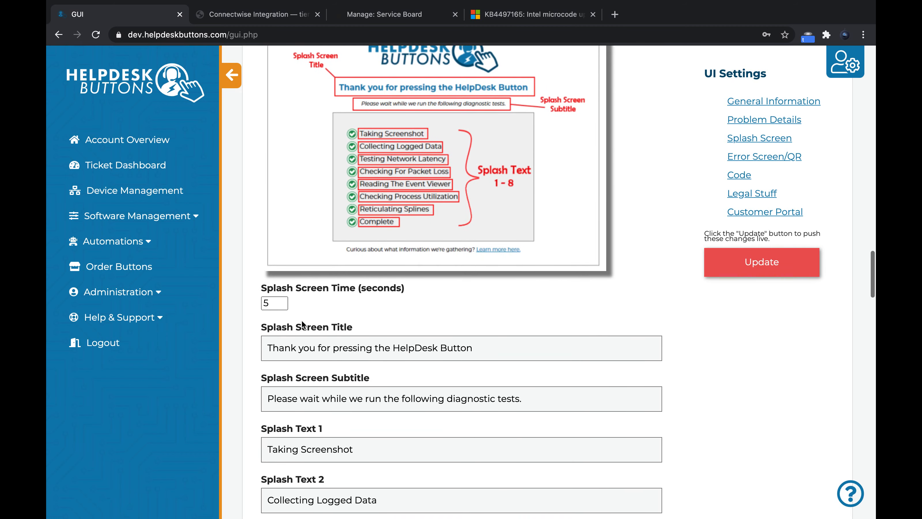
scroll(301, 321, "down", 2)
scroll(301, 321, "up", 3)
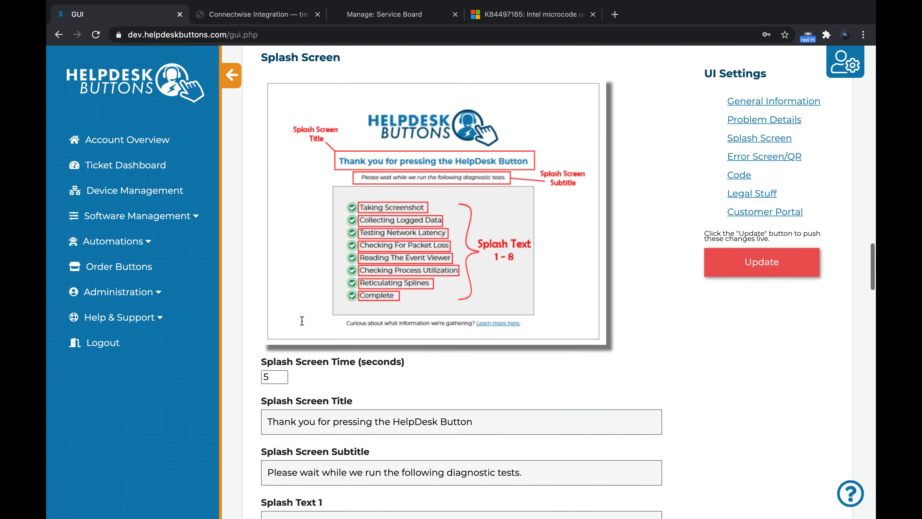
scroll(302, 320, "down", 3)
scroll(305, 381, "down", 3)
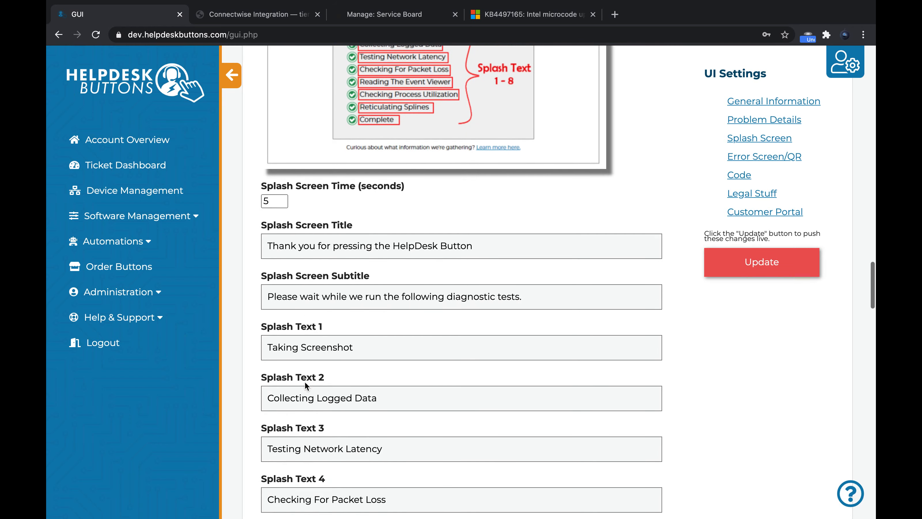
scroll(304, 381, "down", 3)
scroll(304, 382, "down", 2)
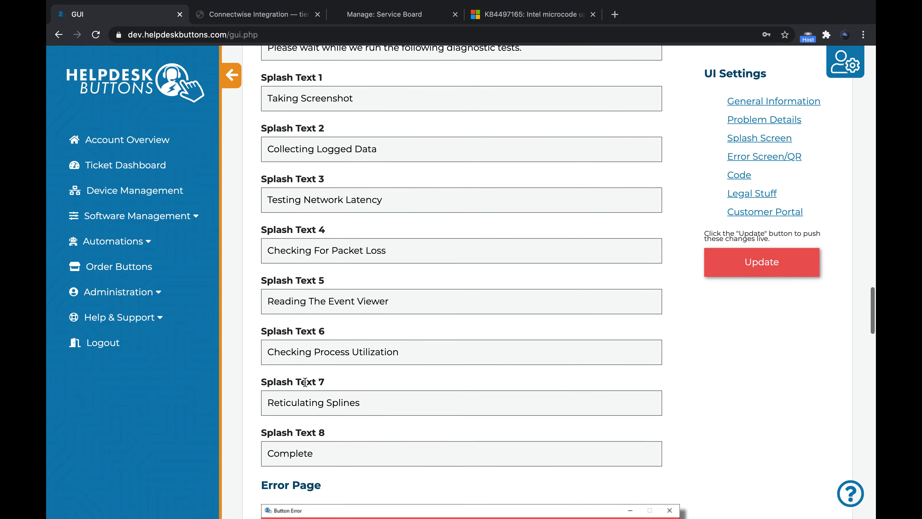
left_click_drag(269, 248, 433, 246)
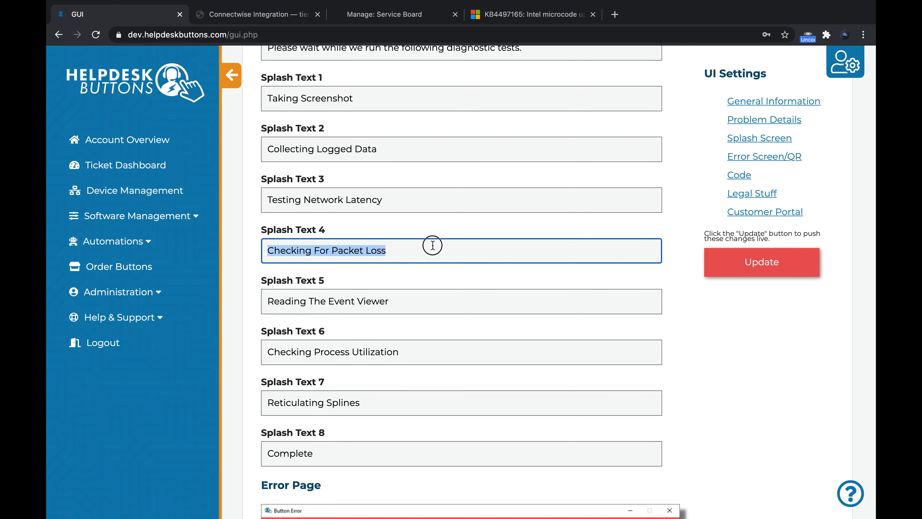
left_click_drag(269, 402, 363, 402)
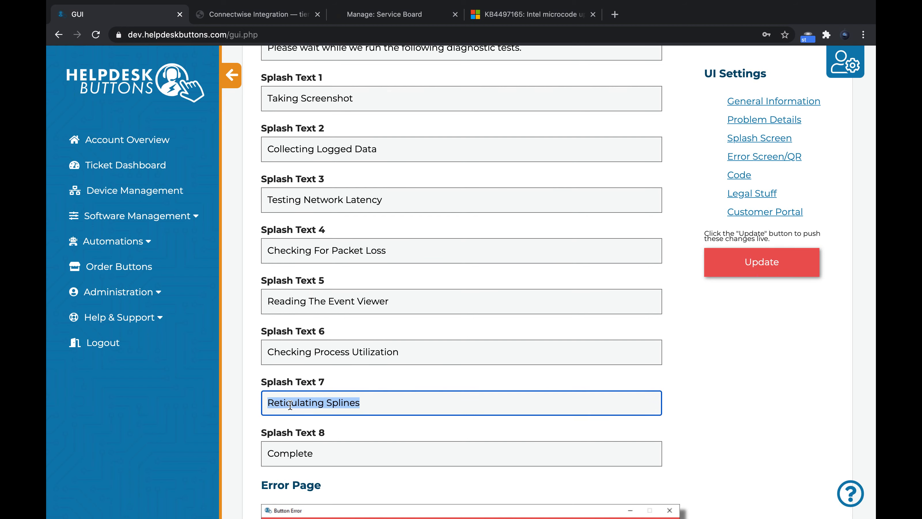
Examine the Error Page preview and its title, subtitle and text, and highlight the QR code redirect URL.
scroll(402, 430, "down", 10)
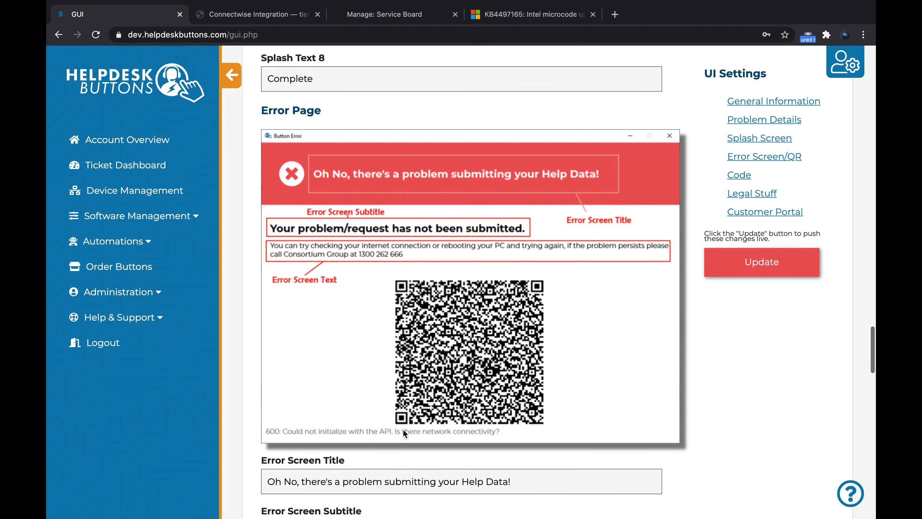
scroll(402, 429, "down", 5)
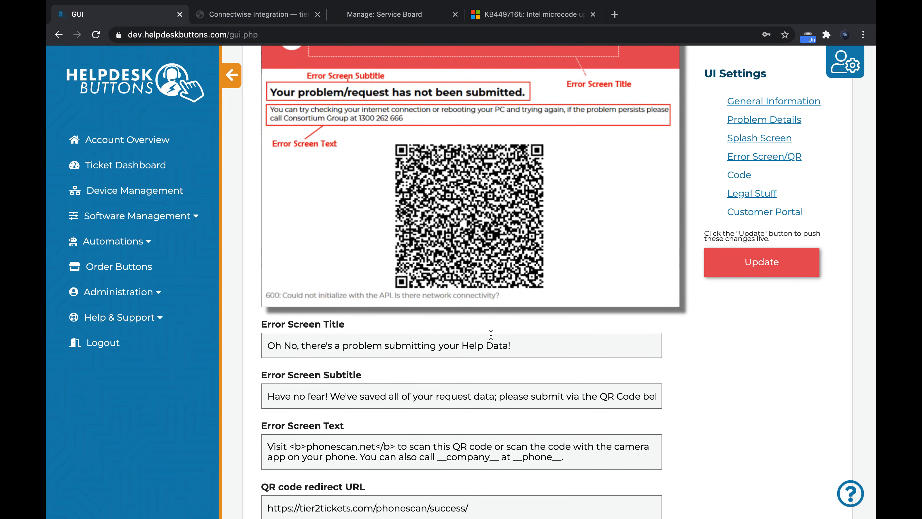
scroll(372, 411, "down", 2)
triple_click(279, 364)
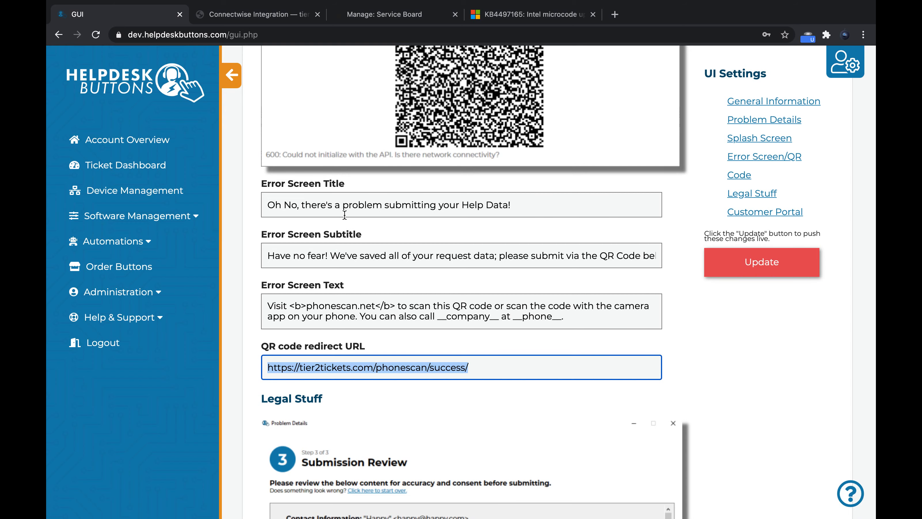
Examine the Legal Stuff consent text and "Data We Collect" URL, plus the User Portal message texts and link URL.
scroll(337, 306, "down", 8)
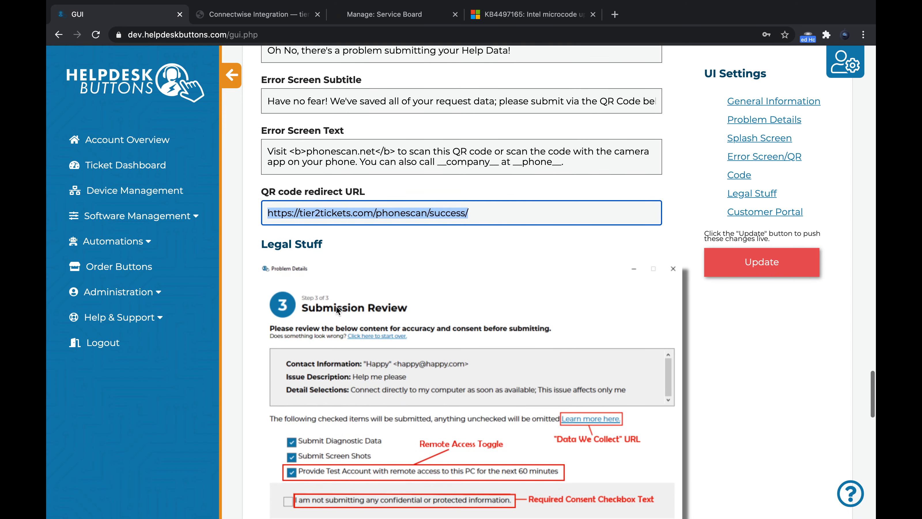
scroll(336, 305, "down", 1)
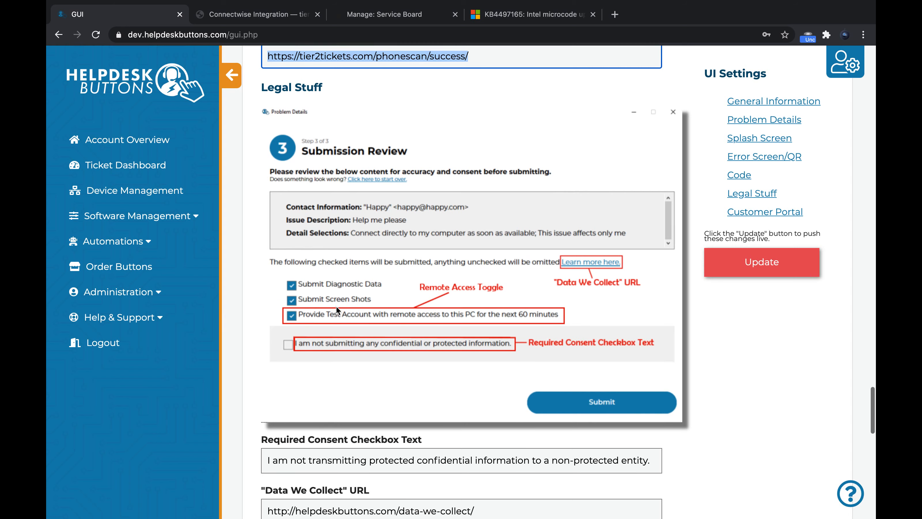
scroll(306, 269, "down", 3)
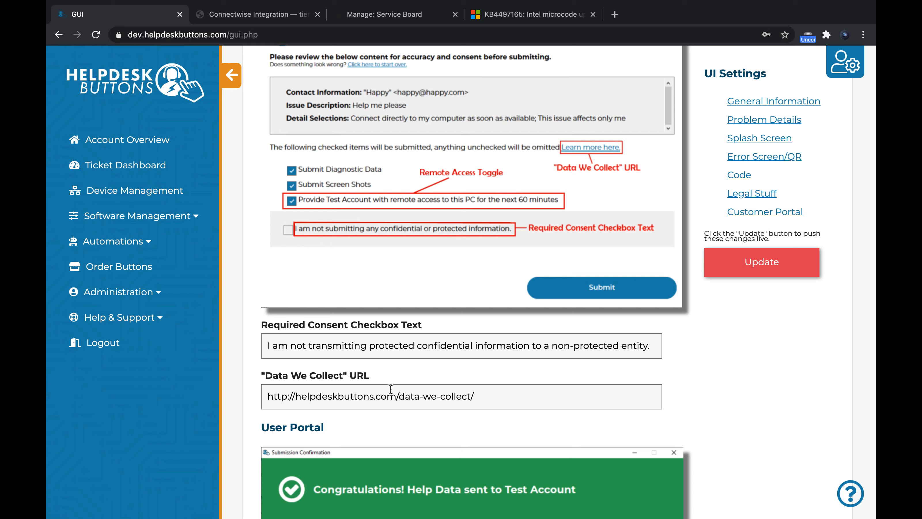
scroll(390, 389, "down", 8)
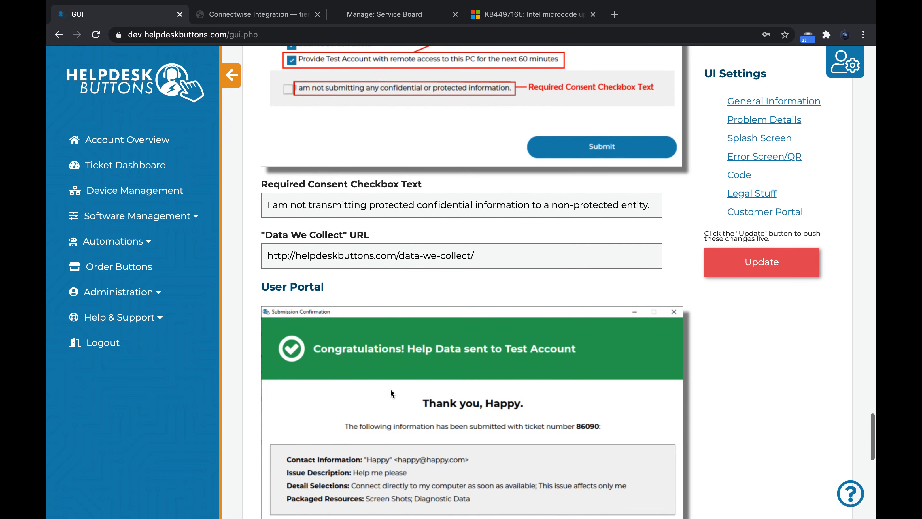
scroll(391, 389, "down", 4)
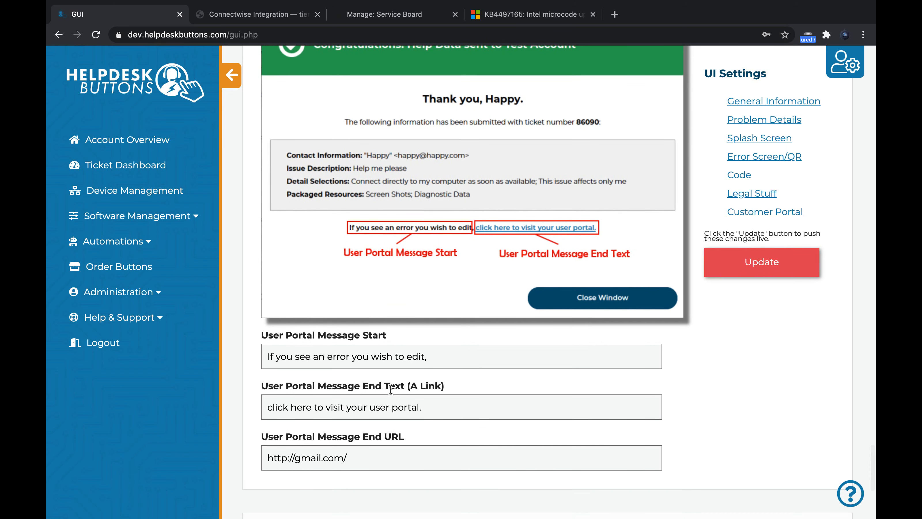
scroll(390, 389, "down", 2)
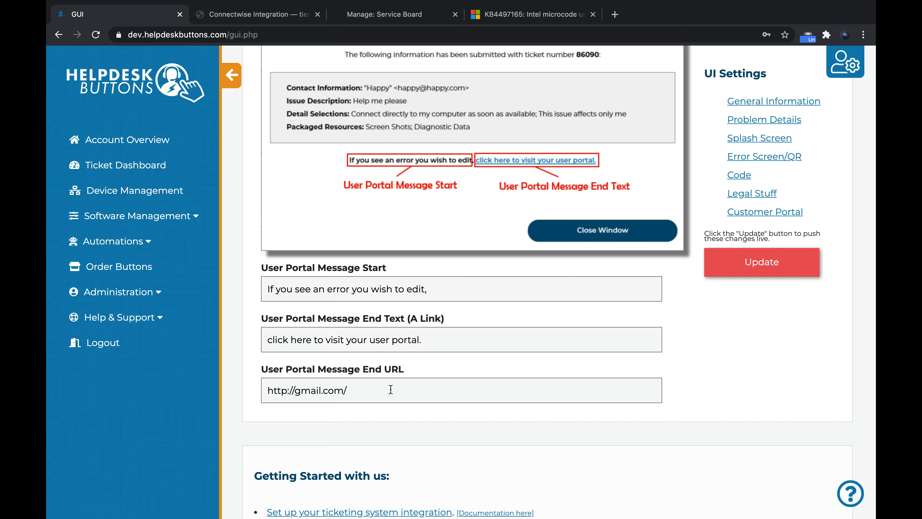
scroll(391, 389, "down", 5)
Push the user interface settings live with Update.
scroll(390, 389, "up", 20)
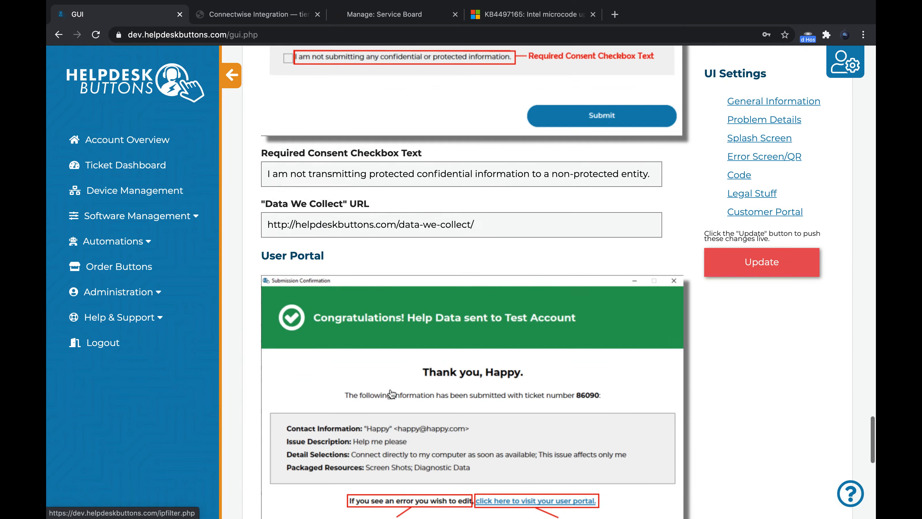
scroll(390, 387, "up", 20)
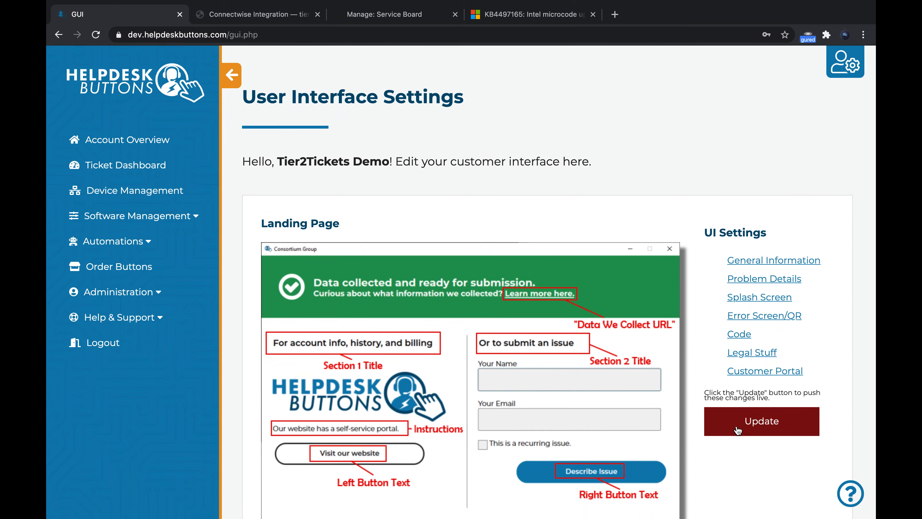
left_click(738, 429)
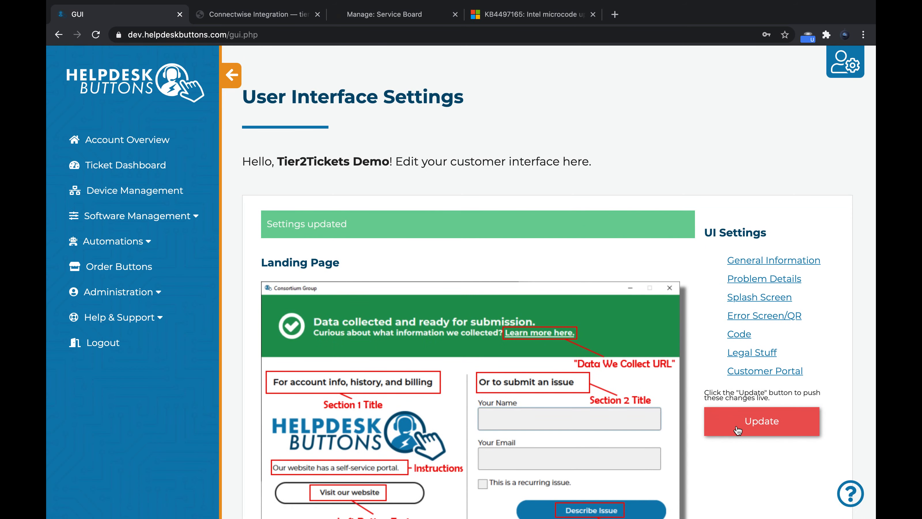
Open the Branding page, dismiss the desktop notifications, and examine the icon and logo upload options and the new build notice.
left_click(197, 216)
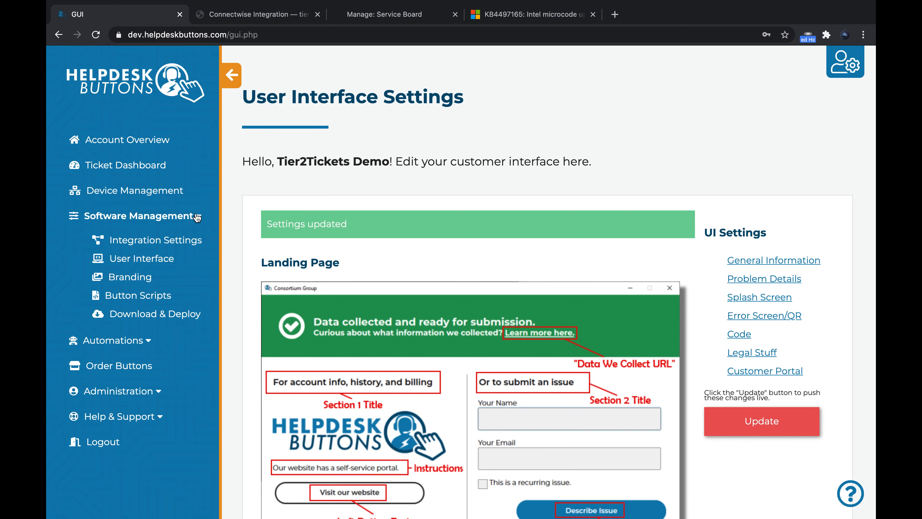
left_click(142, 278)
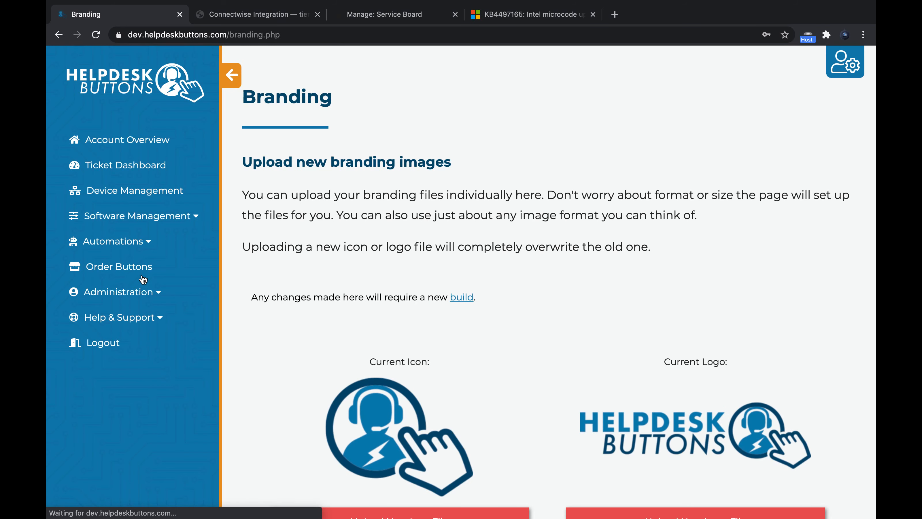
scroll(380, 286, "down", 4)
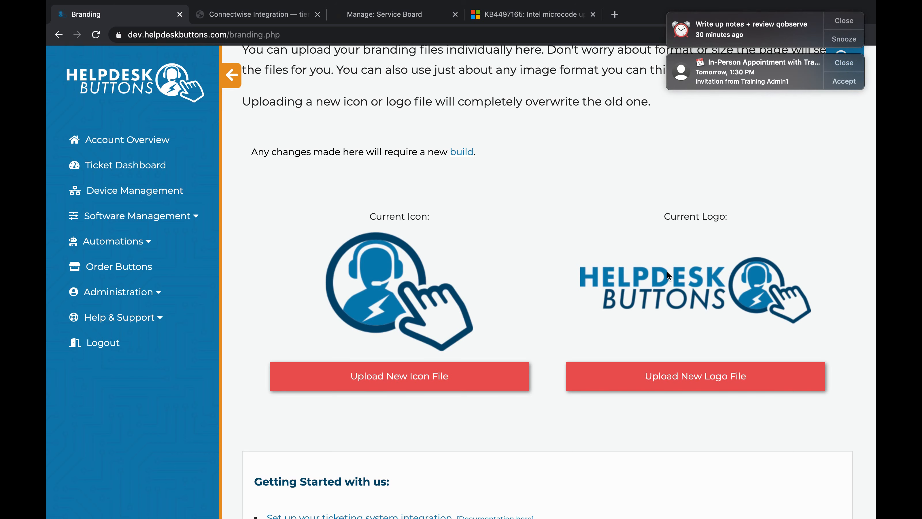
left_click(843, 63)
left_click(846, 22)
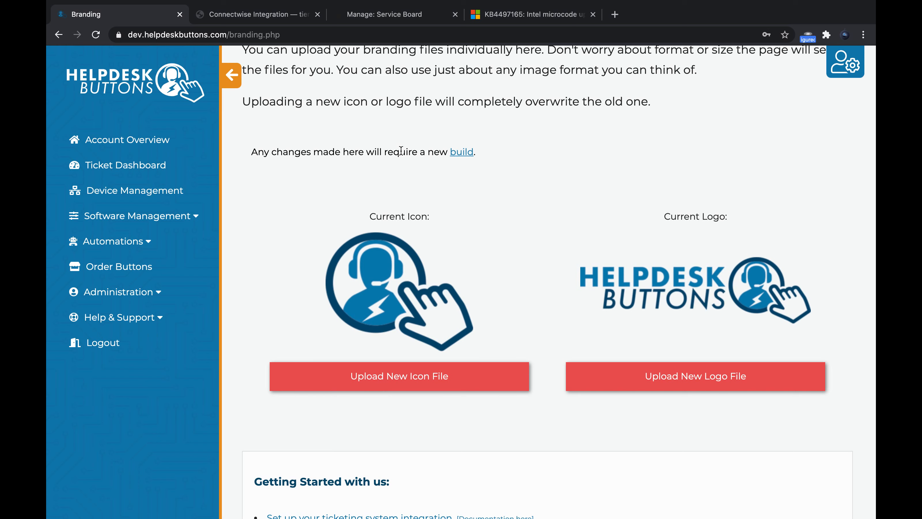
scroll(276, 153, "up", 2)
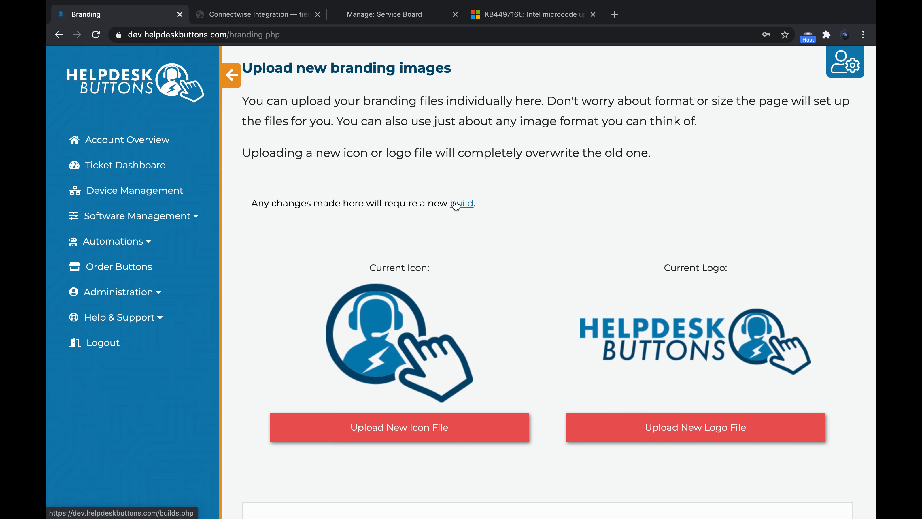
Go to the Software Builds page, open the Alpha build's Change Log in a new tab, and read its Website and Software entries.
left_click(138, 216)
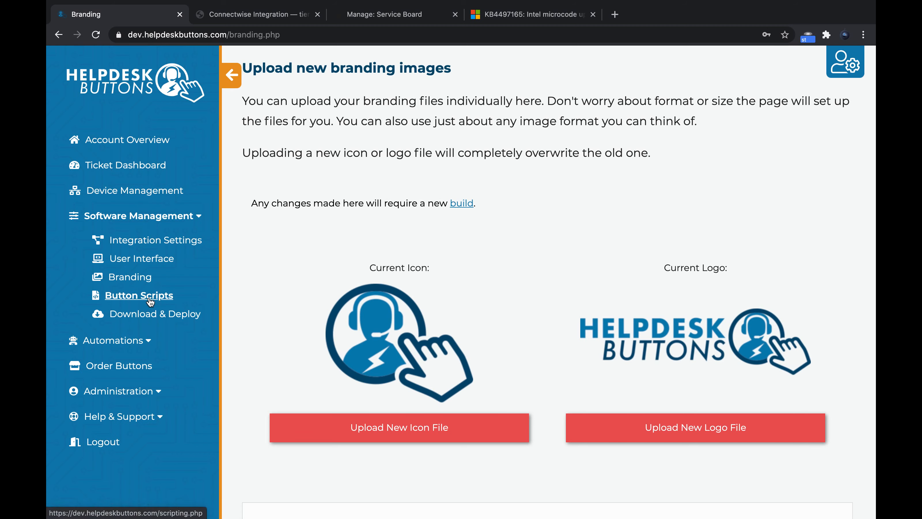
left_click(140, 321)
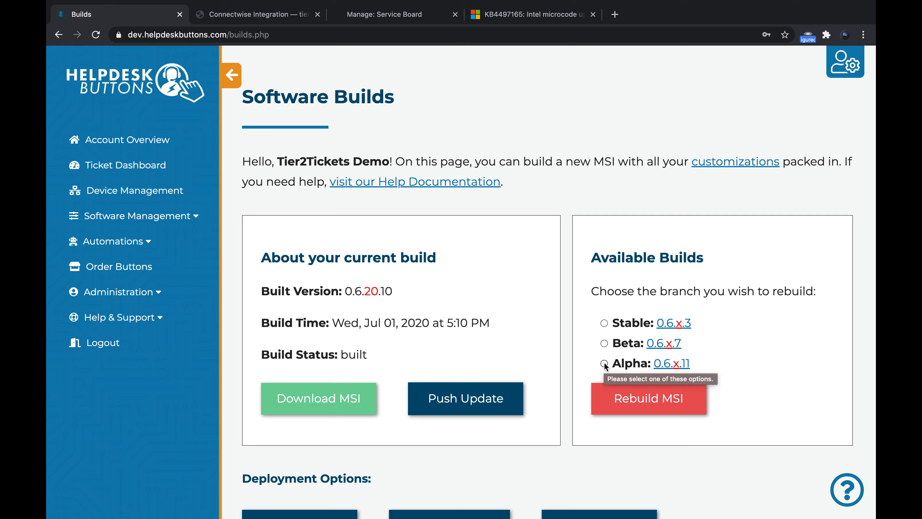
left_click(667, 364, "super")
left_click(374, 16)
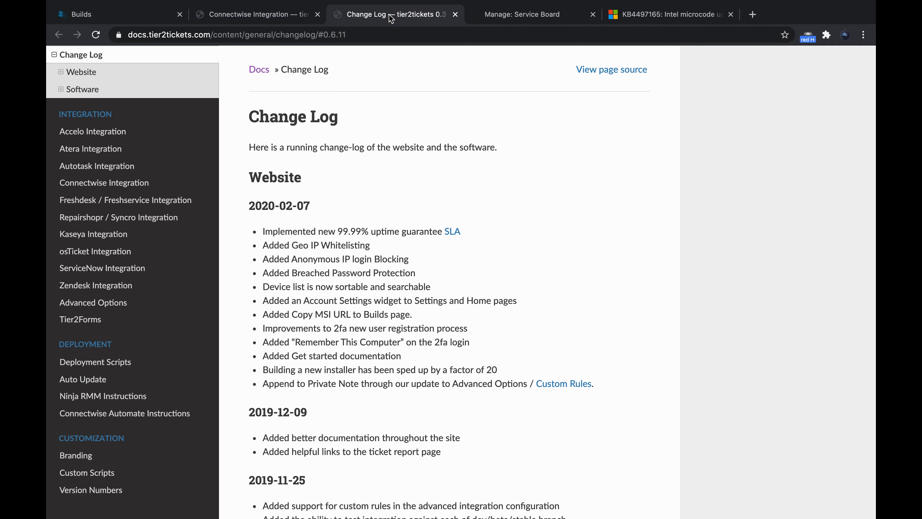
left_click_drag(265, 230, 425, 395)
left_click(422, 376)
scroll(319, 215, "down", 10)
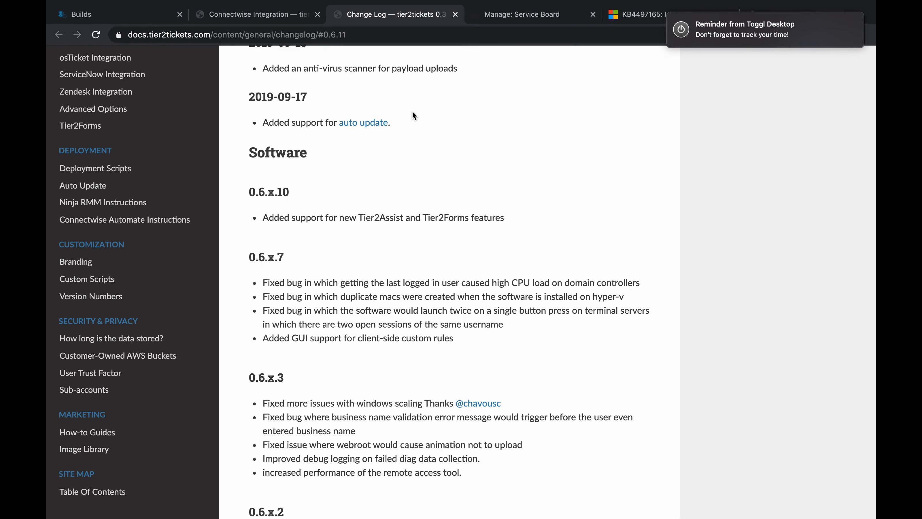
Return to the Software Builds page and rebuild the MSI from the Alpha branch, 0.6.x.11.
left_click(242, 14)
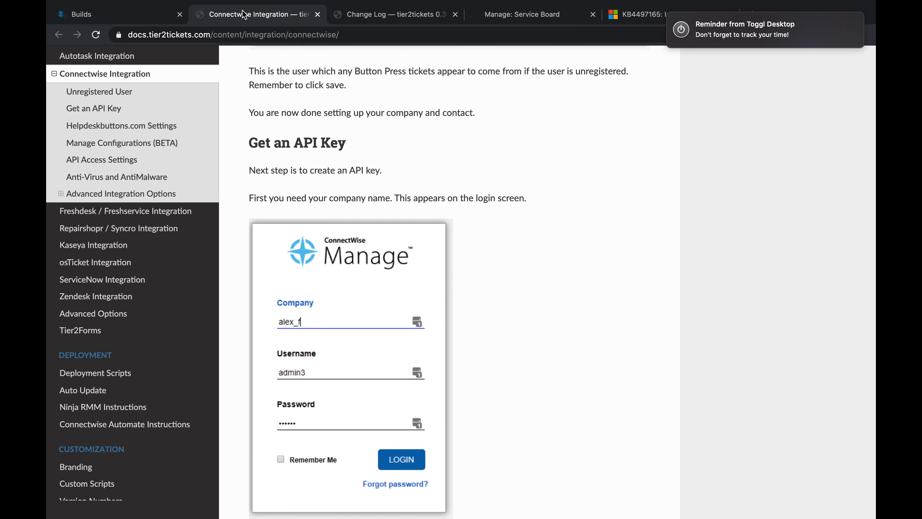
left_click(127, 22)
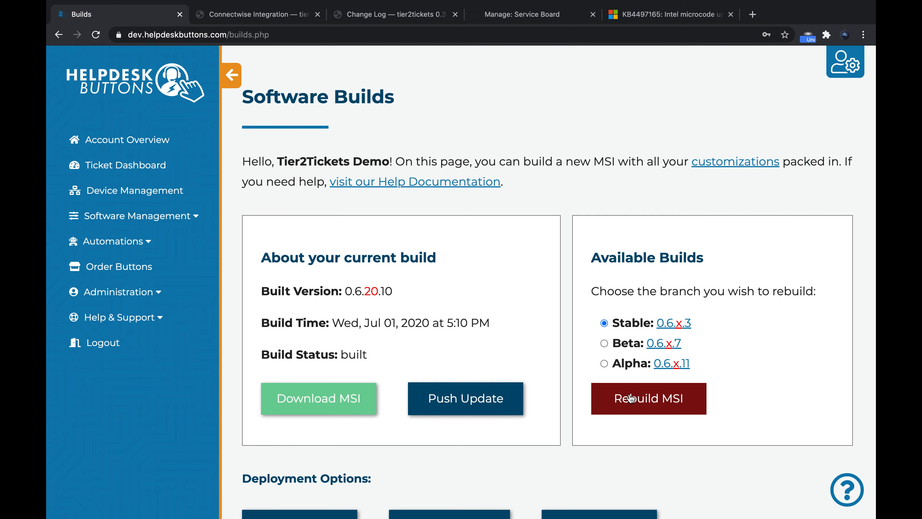
left_click(604, 364)
left_click(616, 396)
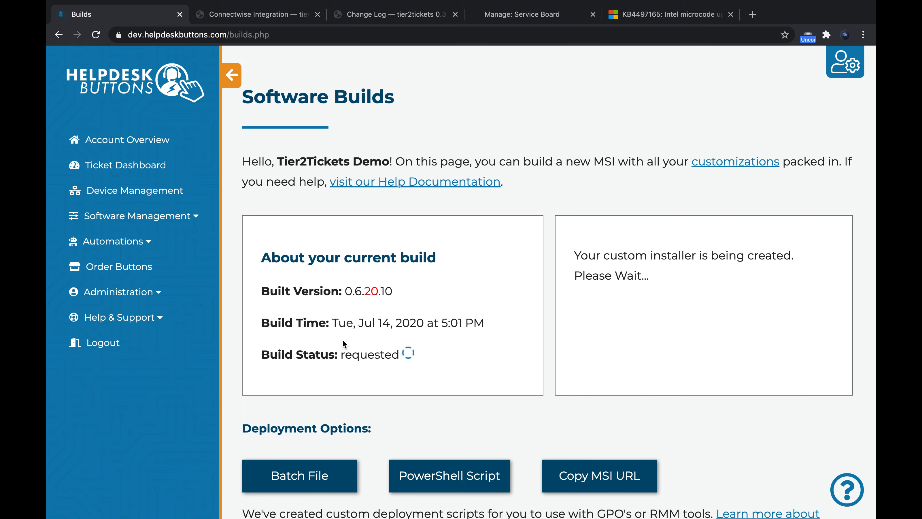
scroll(343, 342, "down", 2)
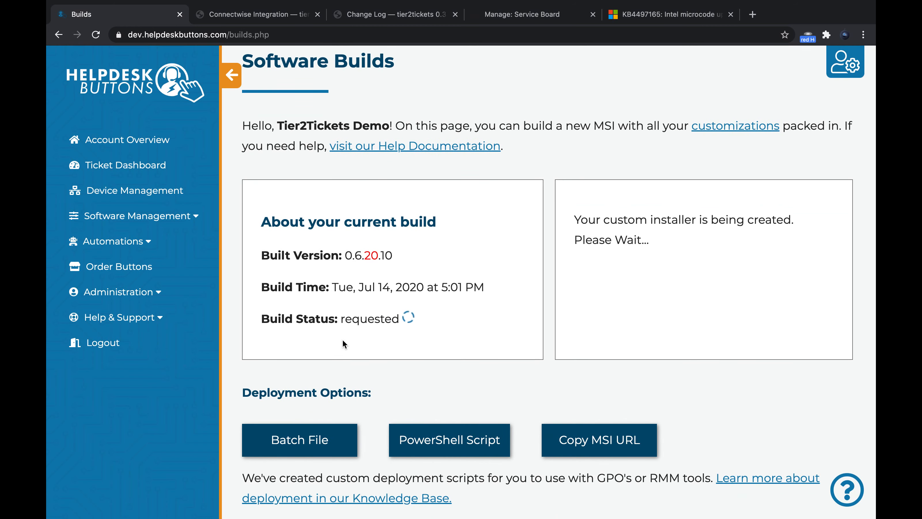
scroll(302, 365, "down", 2)
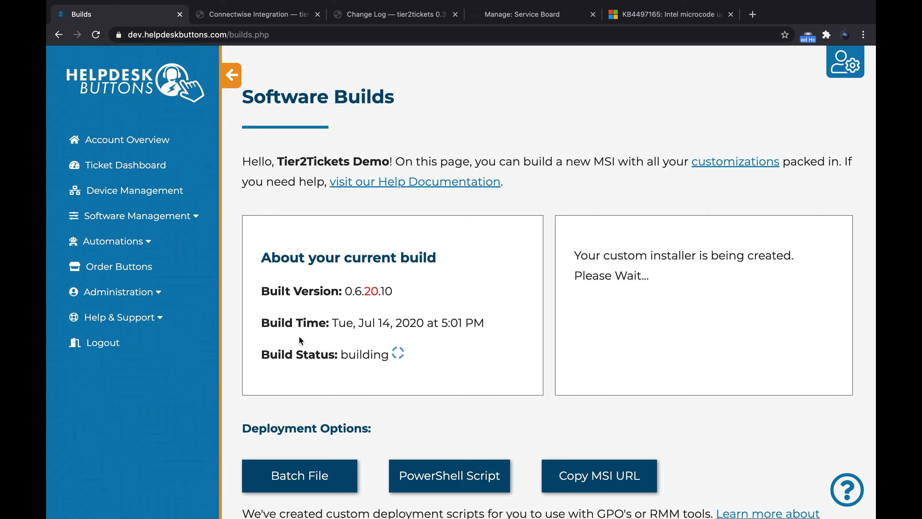
Copy the MSI URL from the deployment options and paste it into the browser's address field to inspect it.
left_click(599, 478)
left_click(564, 98)
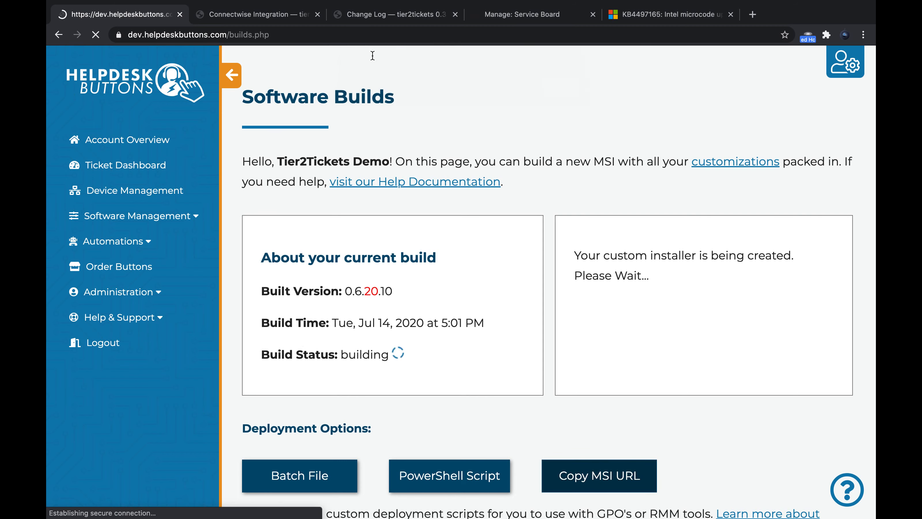
left_click(287, 35)
key("super+v")
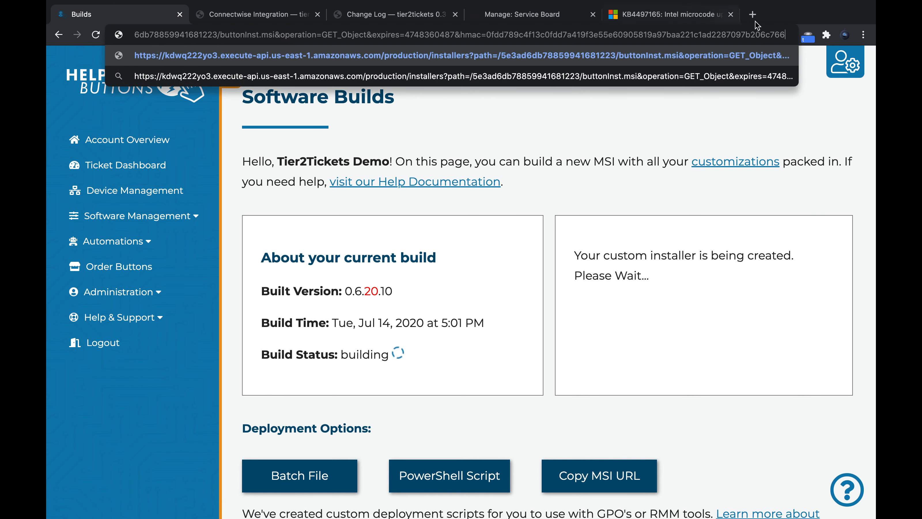
left_click_drag(786, 35, 137, 34)
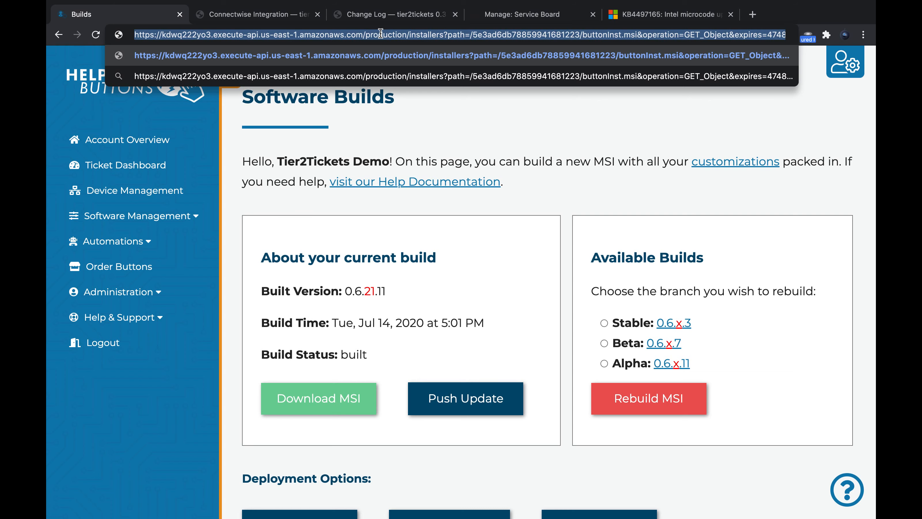
left_click(453, 320)
Download the PowerShell deployment script from the deployment options and open it in Visual Studio Code.
scroll(452, 320, "down", 5)
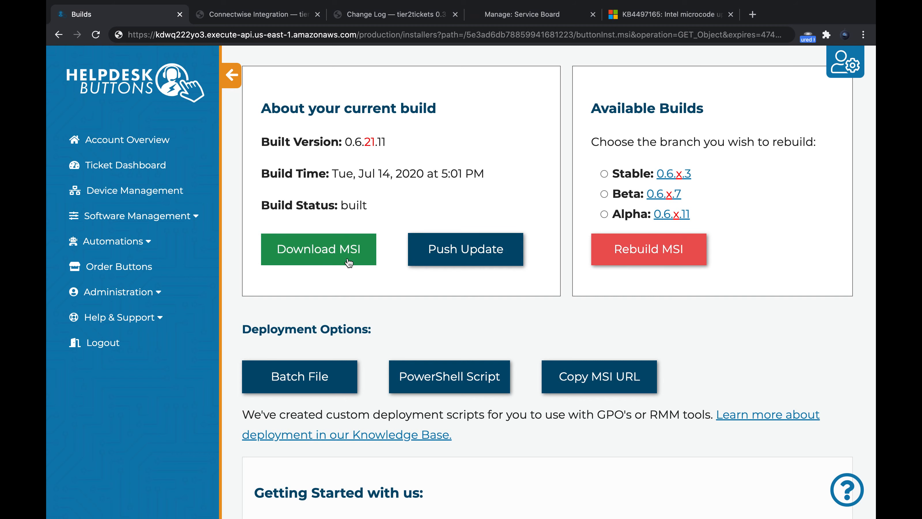
left_click(440, 379)
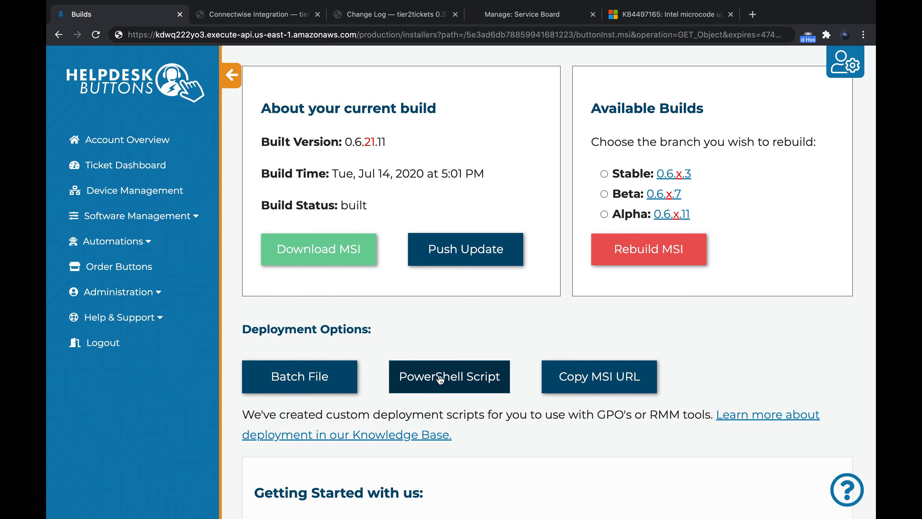
left_click(103, 512)
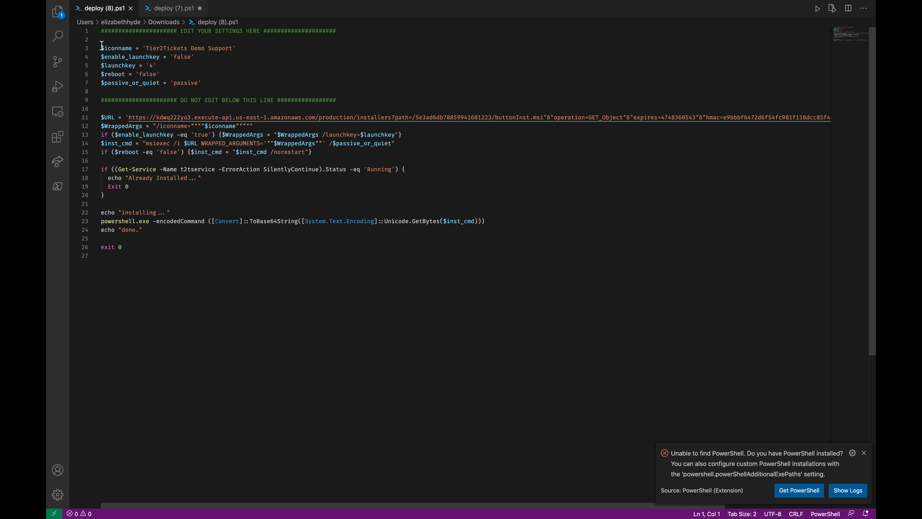
Review the editable settings block of the deployment script and set $enable_launchkey to 'true'.
left_click_drag(102, 45, 214, 83)
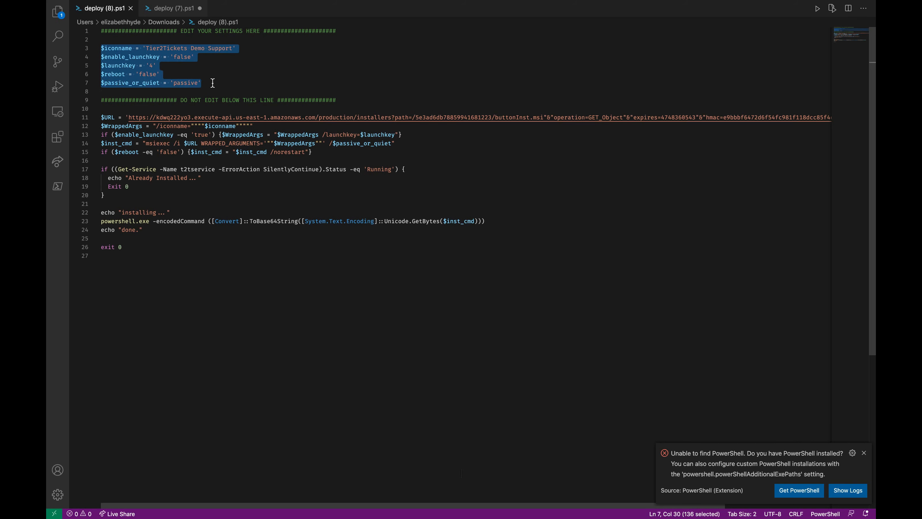
left_click_drag(161, 47, 218, 47)
left_click(185, 57)
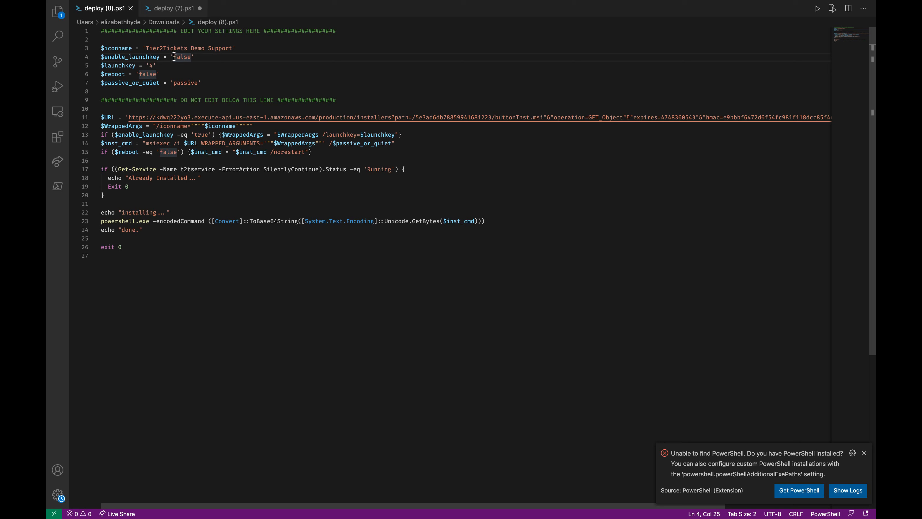
left_click_drag(172, 57, 192, 57)
type("true")
Examine the script's $launchkey, $reboot and $passive_or_quiet settings and the installer $URL line.
left_click(154, 67)
left_click_drag(154, 67, 150, 66)
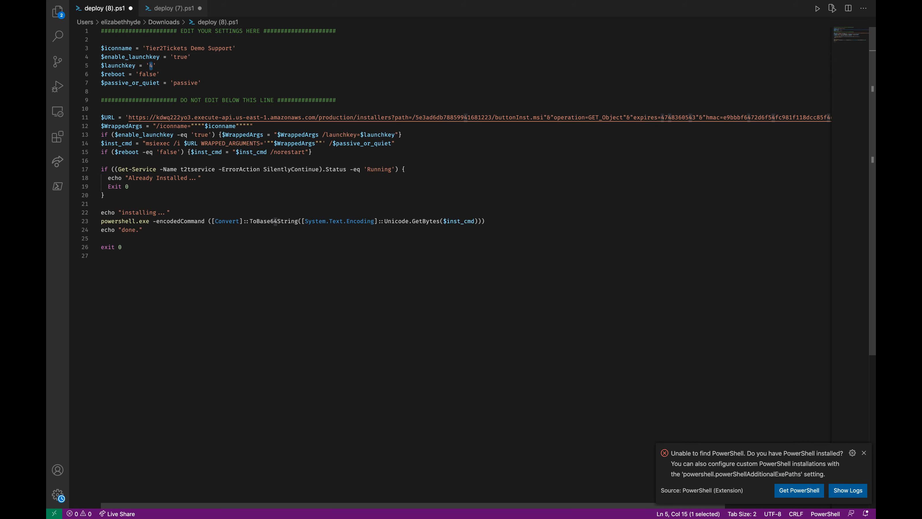
type("7")
left_click(156, 74)
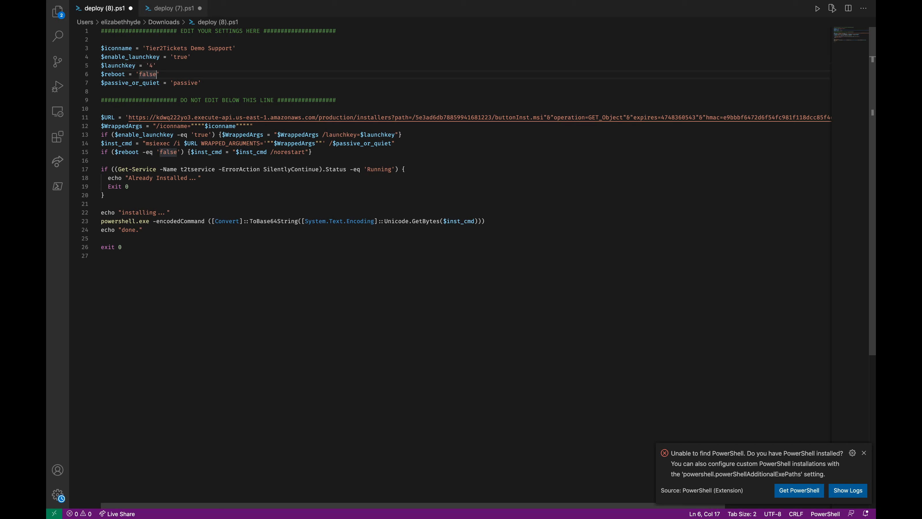
left_click_drag(157, 74, 139, 74)
key("Down")
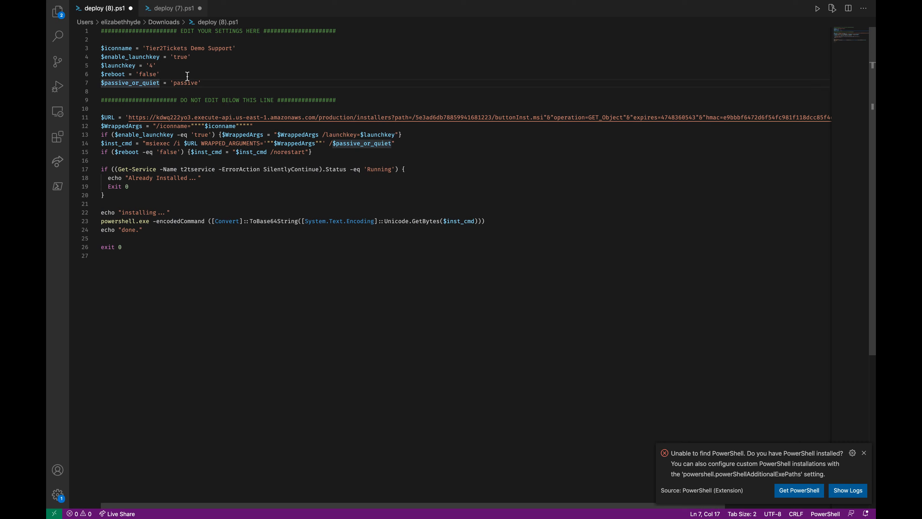
double_click(185, 84)
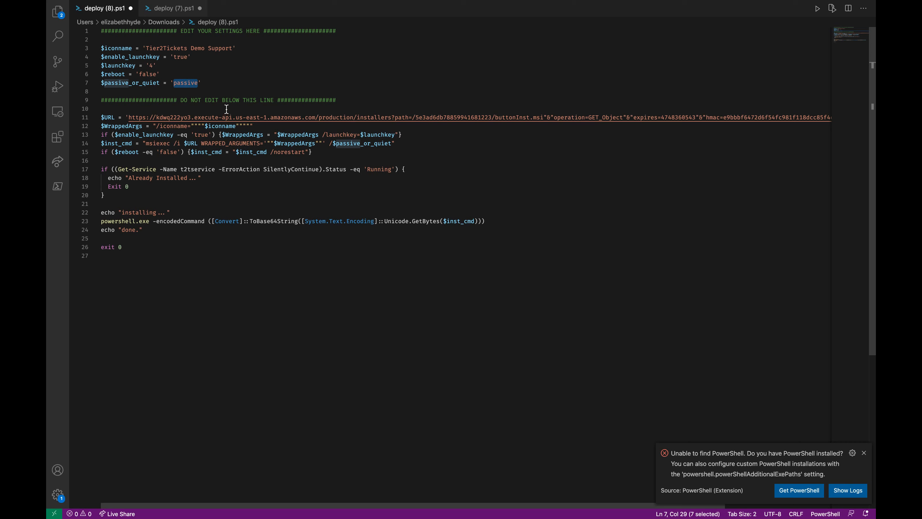
double_click(202, 116)
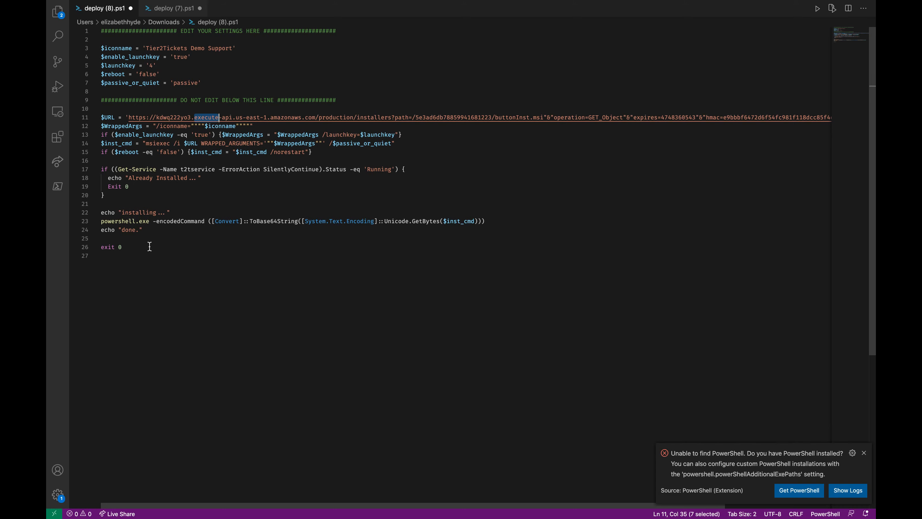
Switch back to the browser, open Device Management, and look through the list of installed devices.
key("ctrl+Right")
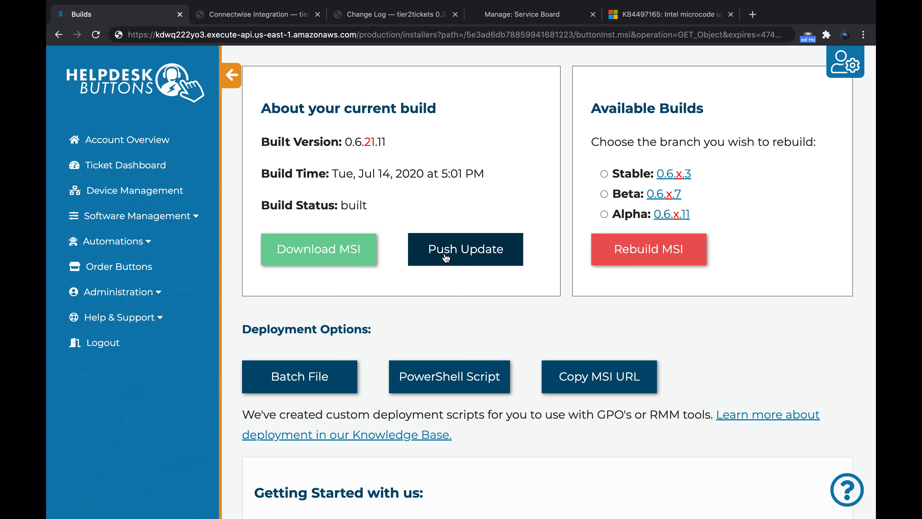
left_click(117, 195)
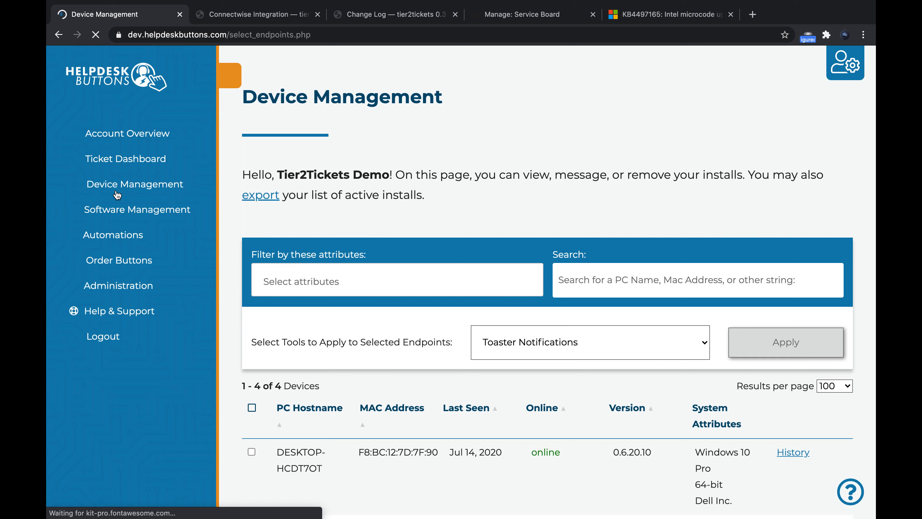
scroll(391, 143, "down", 5)
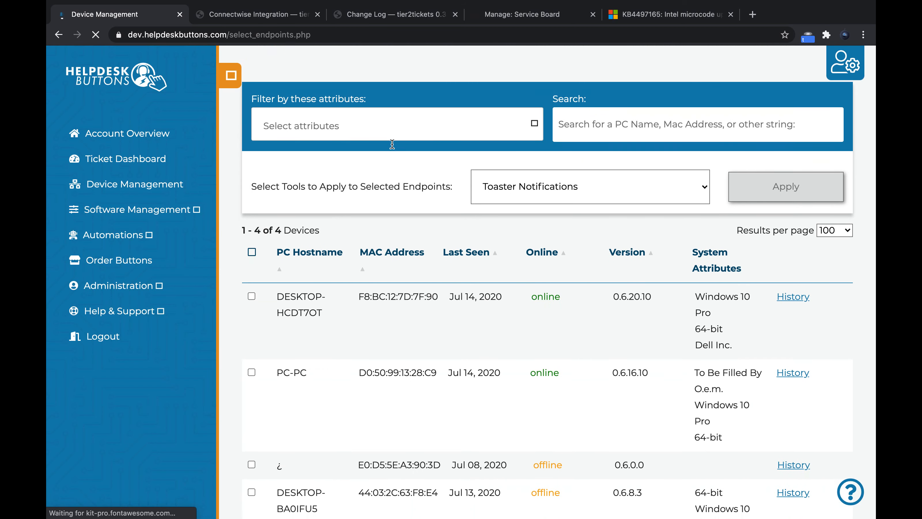
scroll(391, 143, "down", 3)
scroll(392, 142, "up", 10)
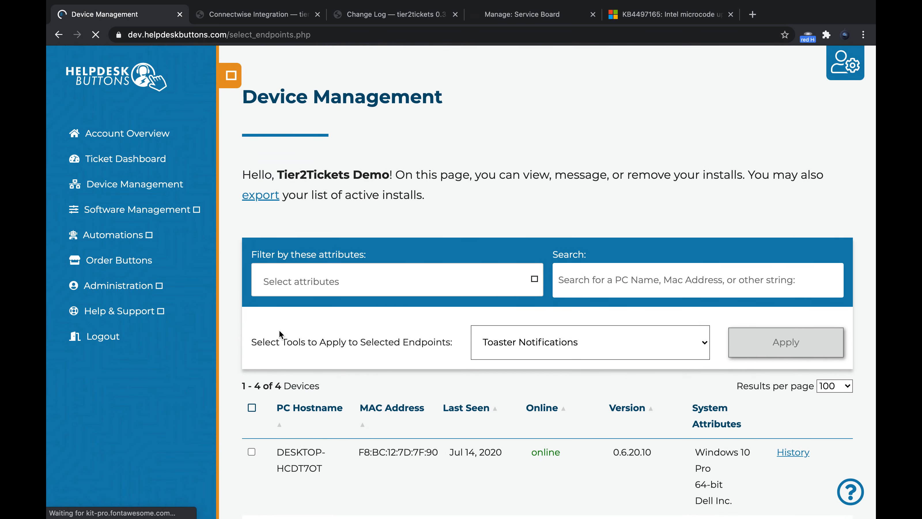
Filter the device list by the 64-bit attribute.
left_click(523, 267)
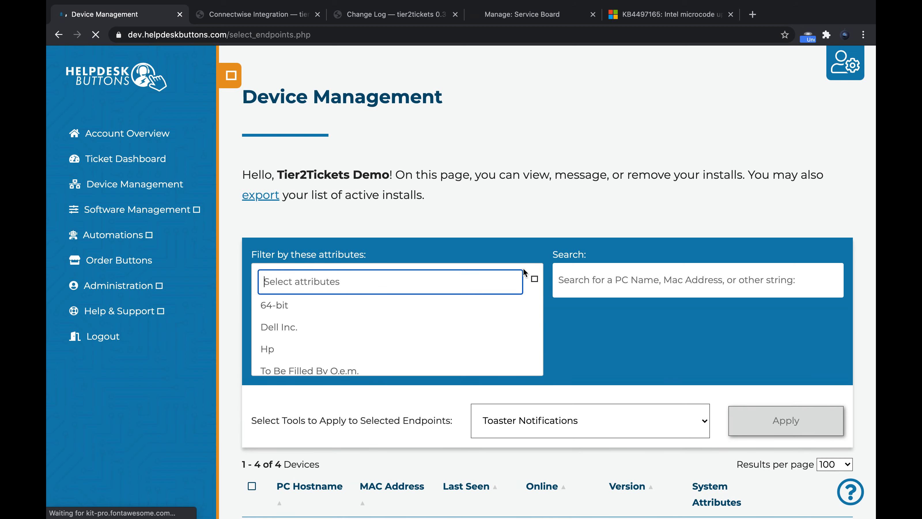
left_click(573, 302)
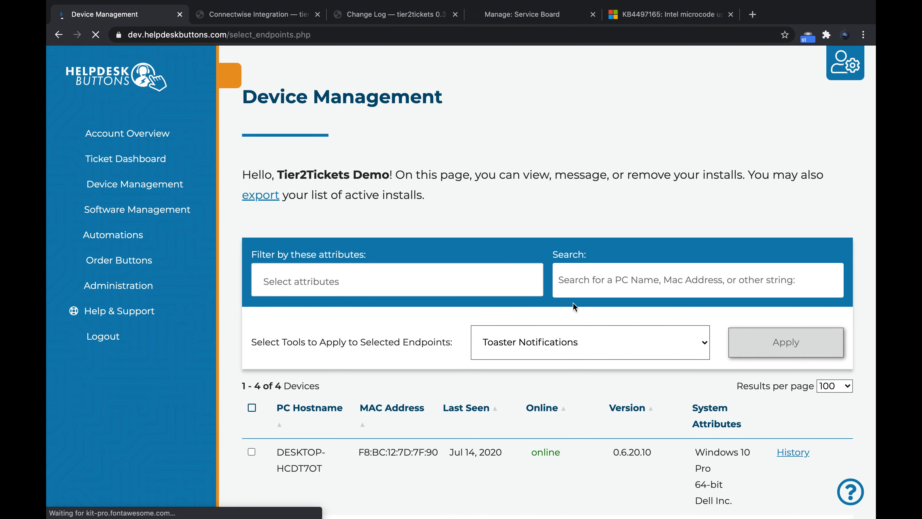
left_click(327, 285)
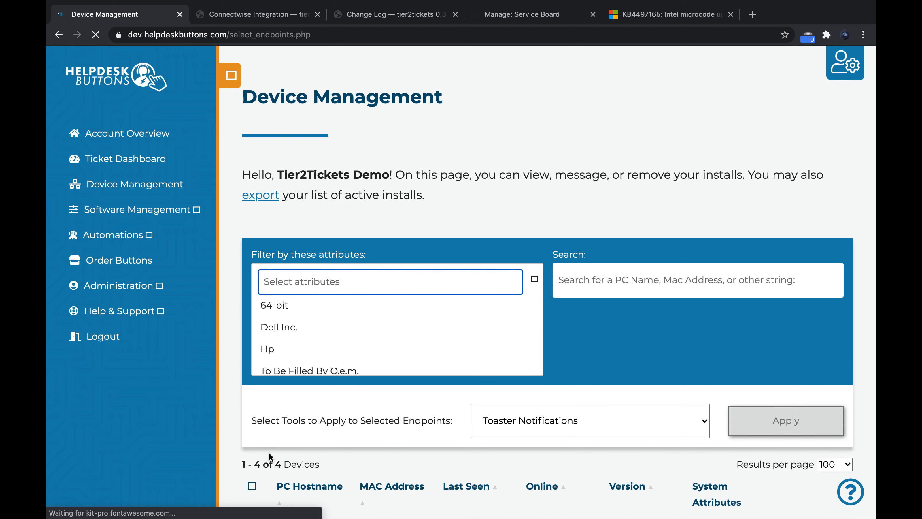
left_click(304, 307)
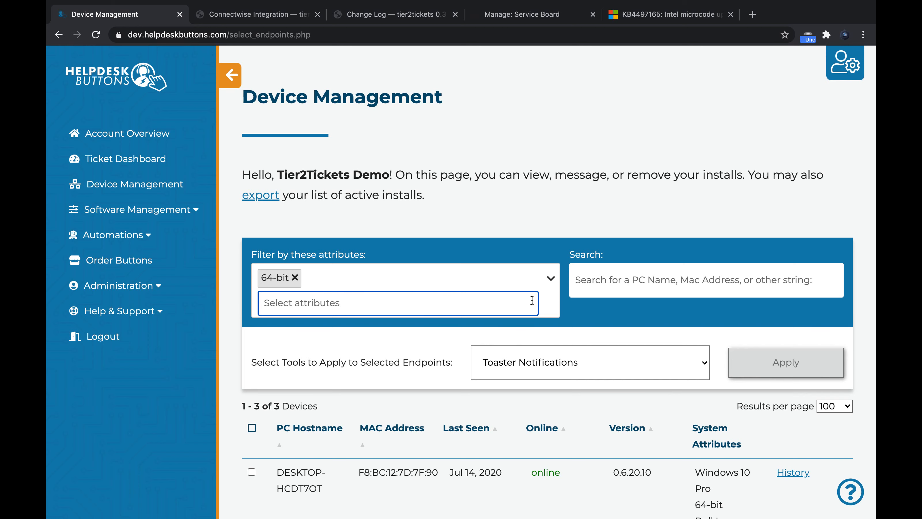
left_click(520, 218)
Select all filtered devices and apply the Toaster Notifications tool to them, opening the Send Notifications form.
scroll(497, 465, "down", 3)
left_click(595, 275)
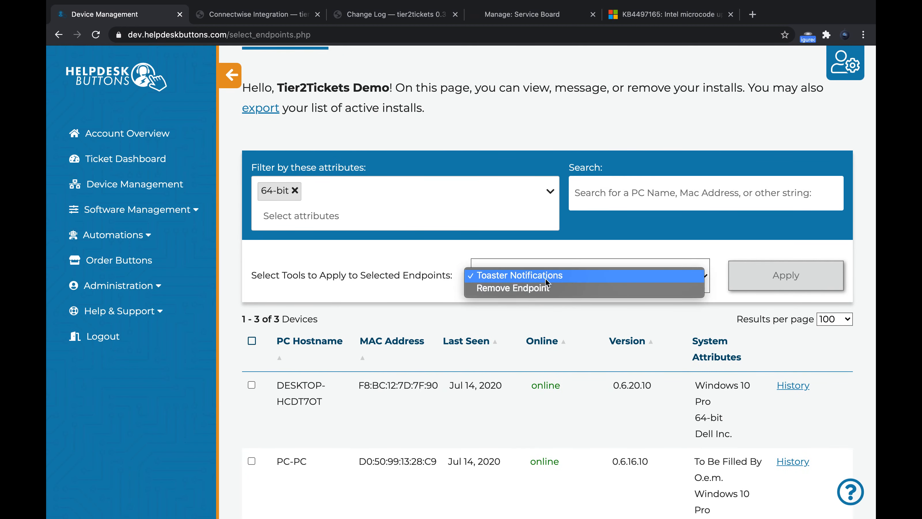
left_click(395, 289)
left_click(251, 342)
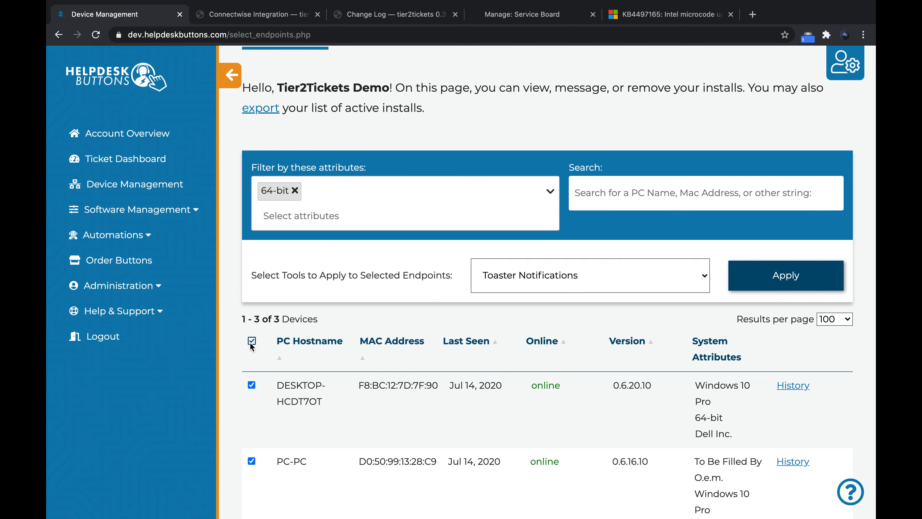
left_click(824, 268)
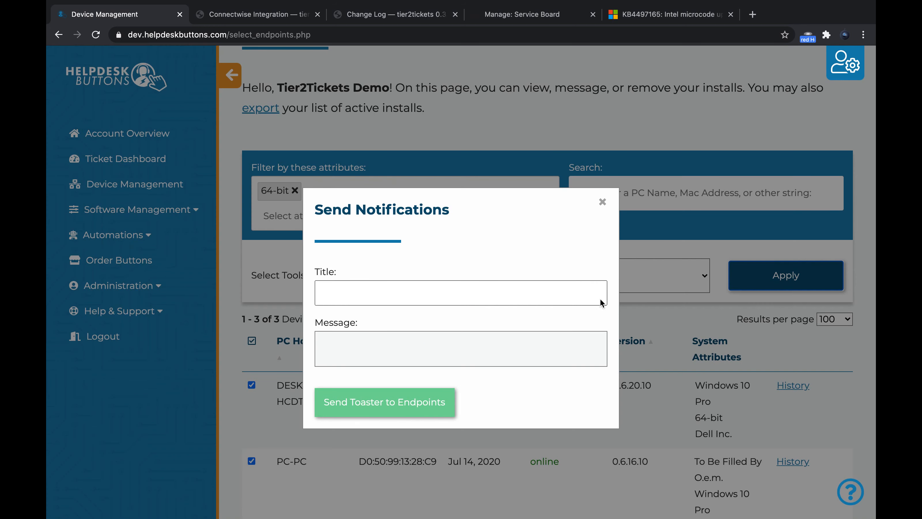
Send the selected endpoints a toaster titled "hello, your internet is slow" with the message "so very sorry", and close the form.
left_click(416, 299)
type("hello, ")
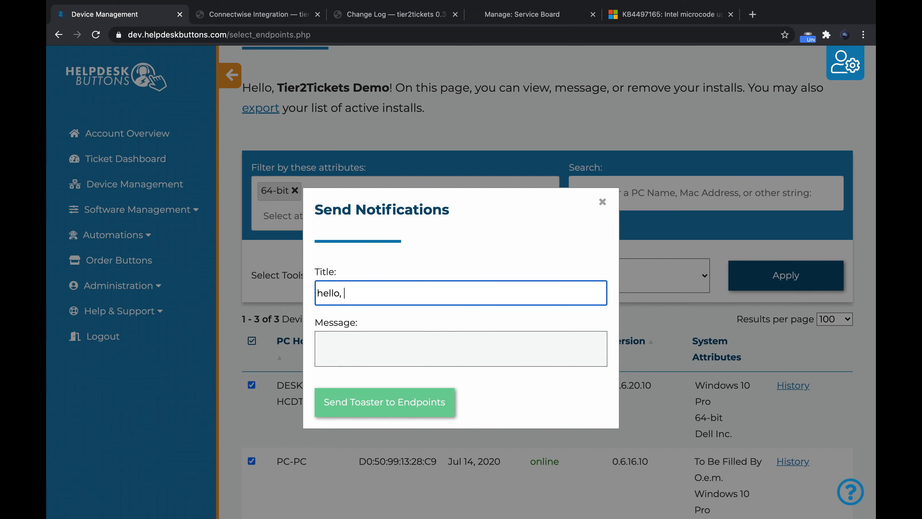
type("your internet is slow")
key("Tab")
type("so very sorry")
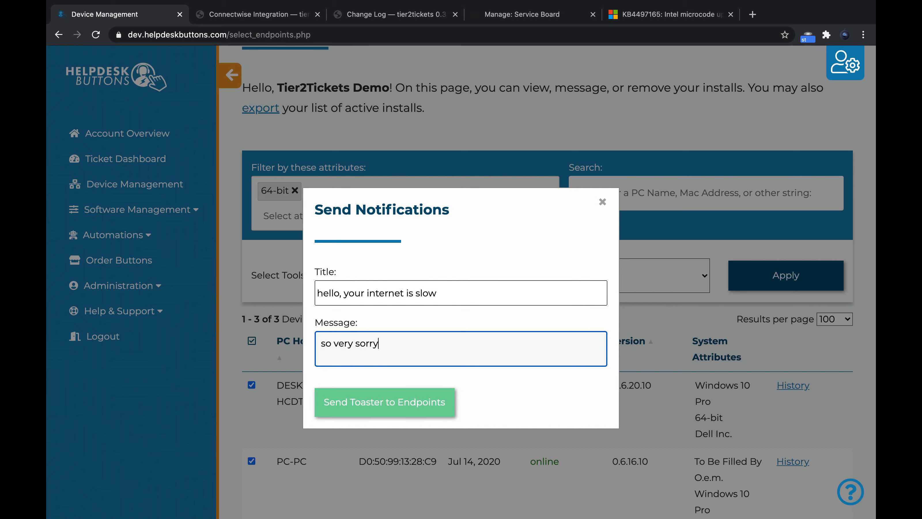
left_click(388, 413)
key("super+Tab")
key("super+Tab")
key("super+Tab")
key("super+Tab")
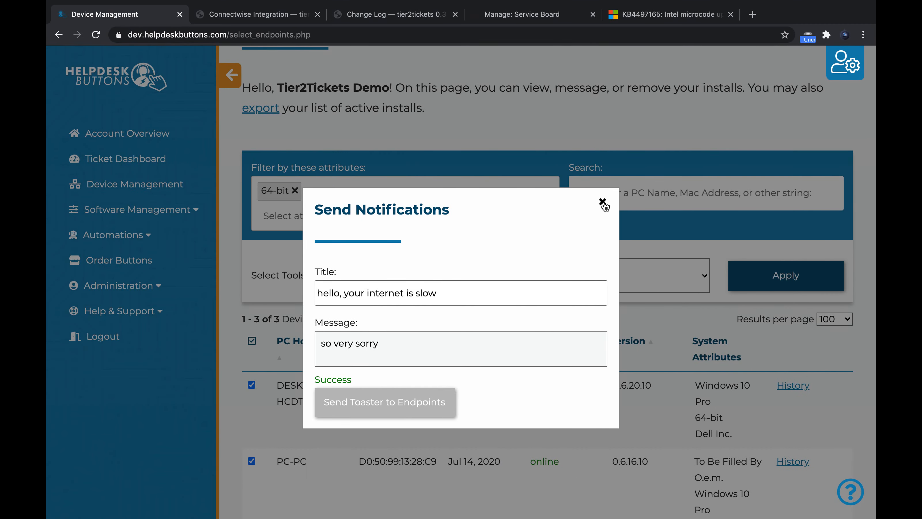
left_click(602, 200)
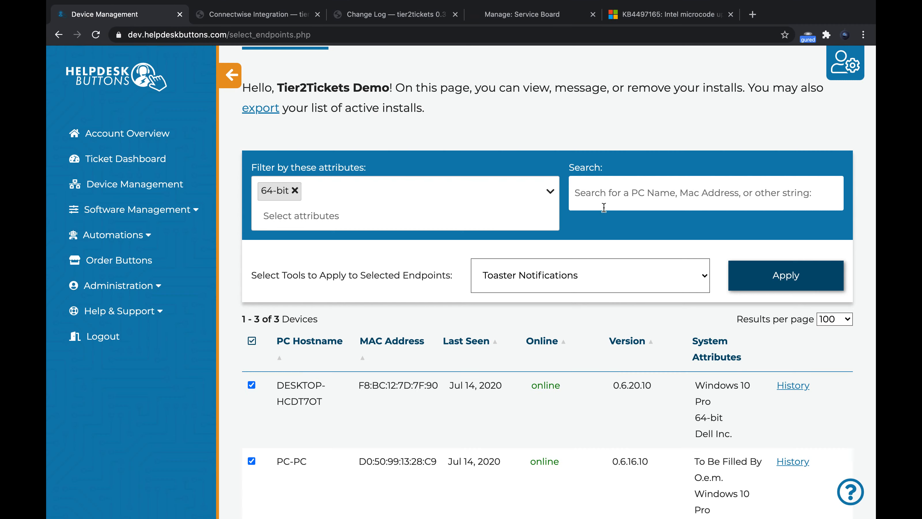
Choose Remove Endpoint as the tool for the selected devices and look over the filtered device list.
left_click(635, 277)
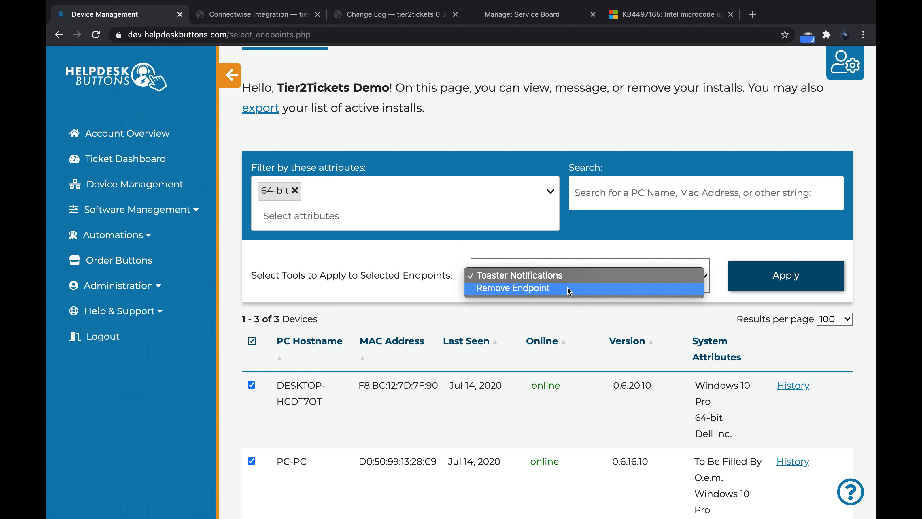
left_click(569, 288)
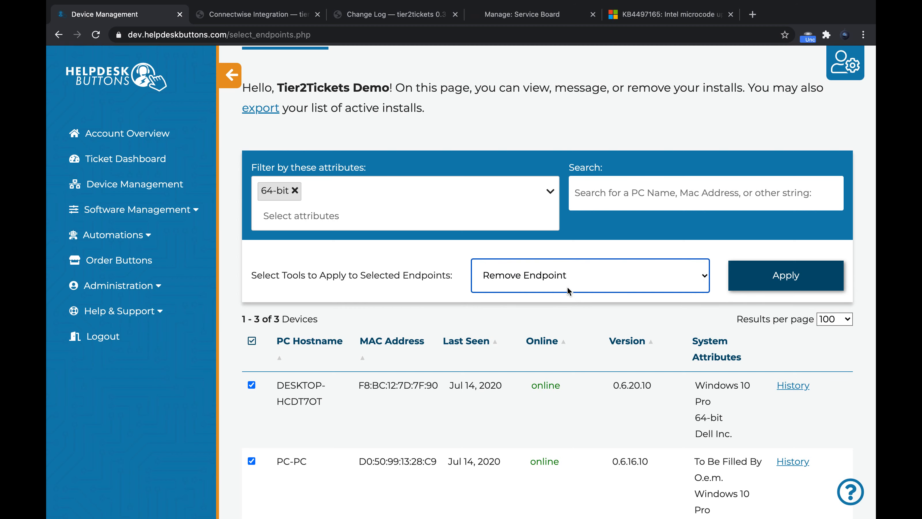
left_click(410, 125)
scroll(411, 125, "up", 3)
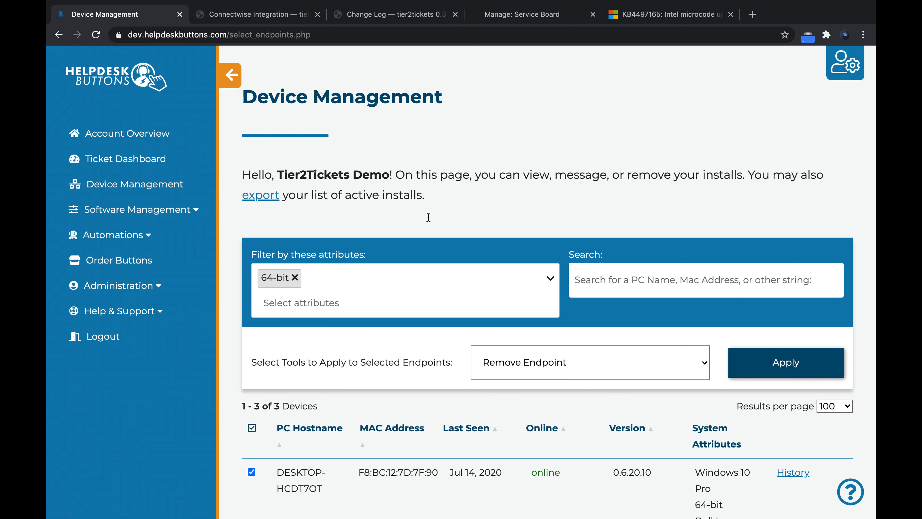
scroll(439, 263, "down", 10)
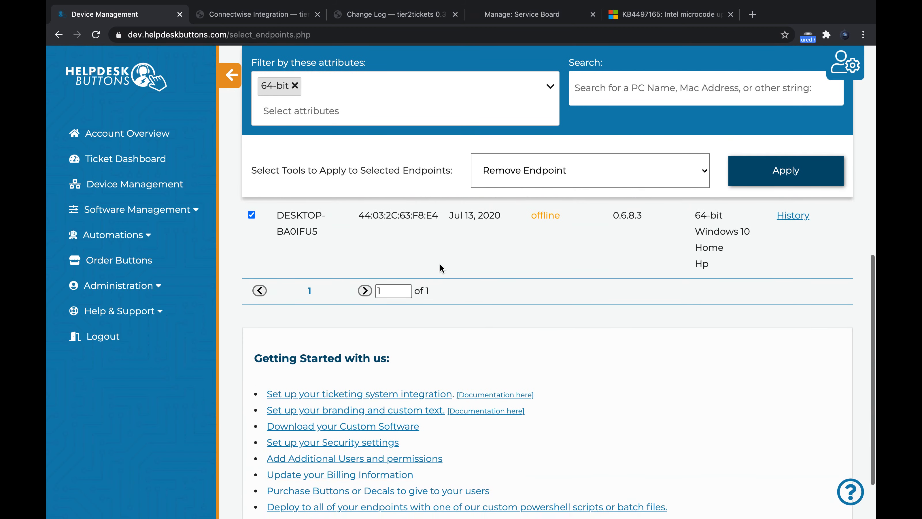
scroll(439, 263, "up", 10)
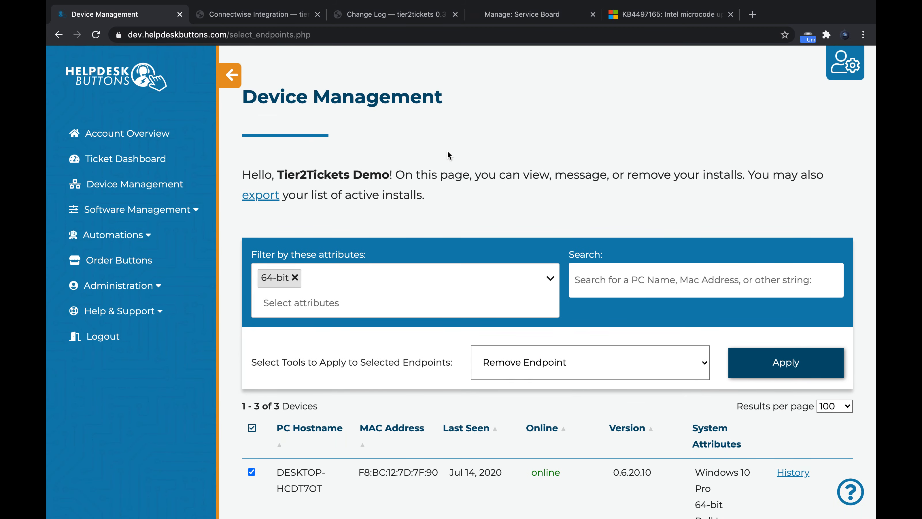